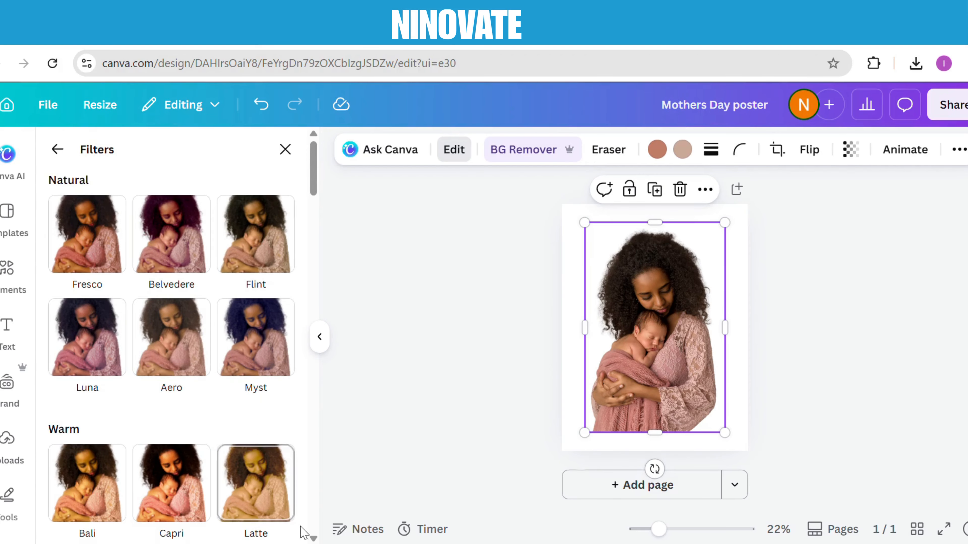
# Apply the Fuchsia duotone filter to the photo of the woman holding her baby
pyautogui.scroll(-15, 313, 537)
pyautogui.scroll(-15, 314, 537)
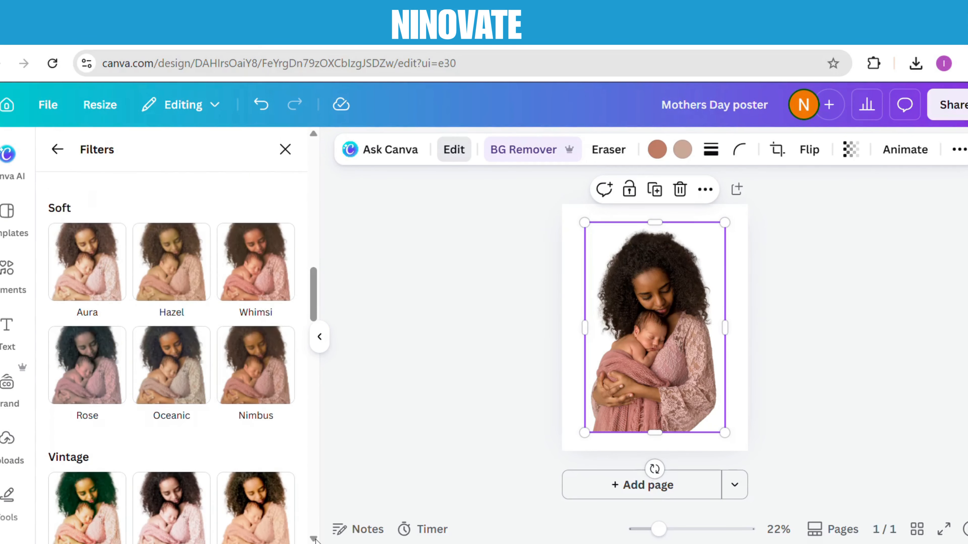
pyautogui.scroll(-9, 313, 537)
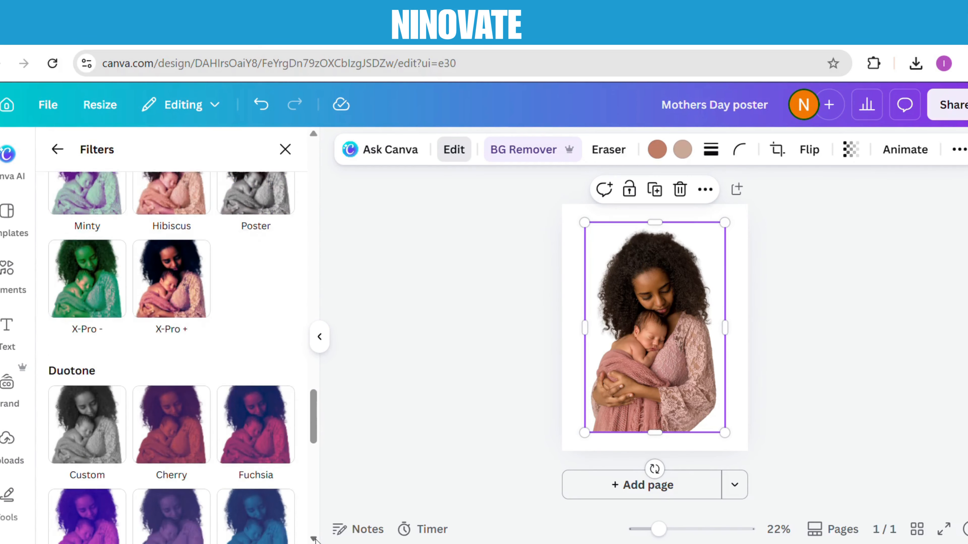
pyautogui.click(256, 340)
# Change the shadow color of the photo's Fuchsia duotone to a bright, fully saturated magenta
pyautogui.click(282, 355)
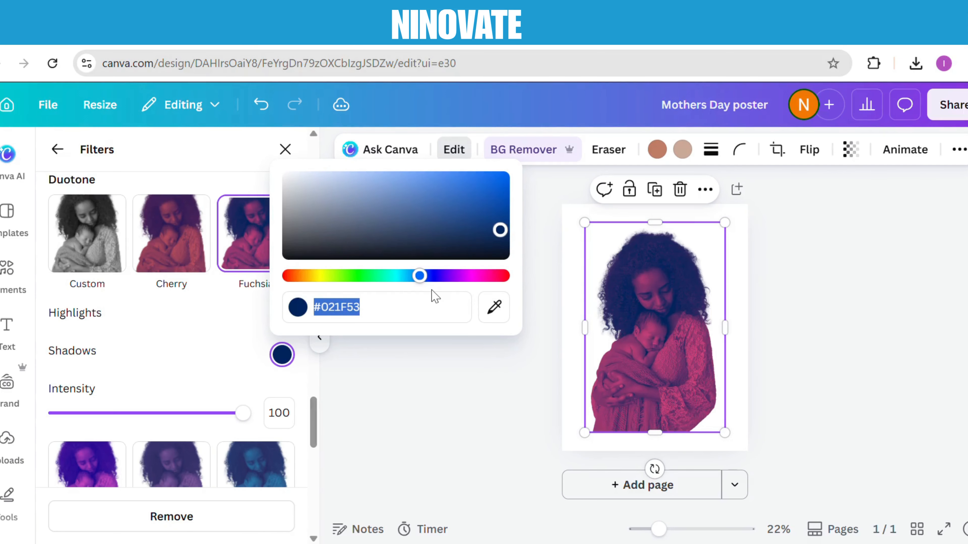
pyautogui.moveTo(434, 276); pyautogui.dragTo(515, 279)
pyautogui.click(443, 380)
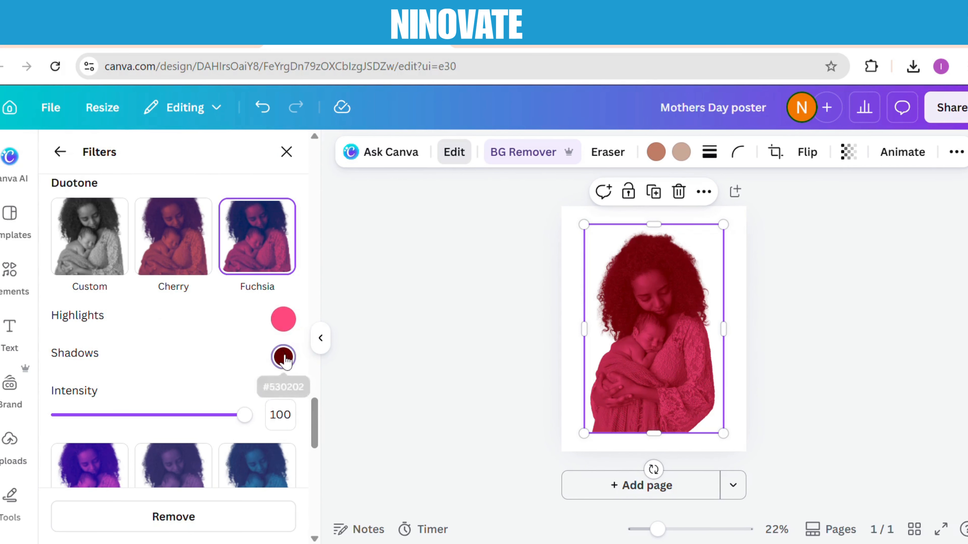
pyautogui.click(284, 358)
pyautogui.moveTo(288, 278); pyautogui.dragTo(484, 279)
pyautogui.moveTo(502, 232); pyautogui.dragTo(509, 183)
pyautogui.click(501, 353)
# Set the highlight color of the photo's duotone to the muted rose #8F344E
pyautogui.click(285, 318)
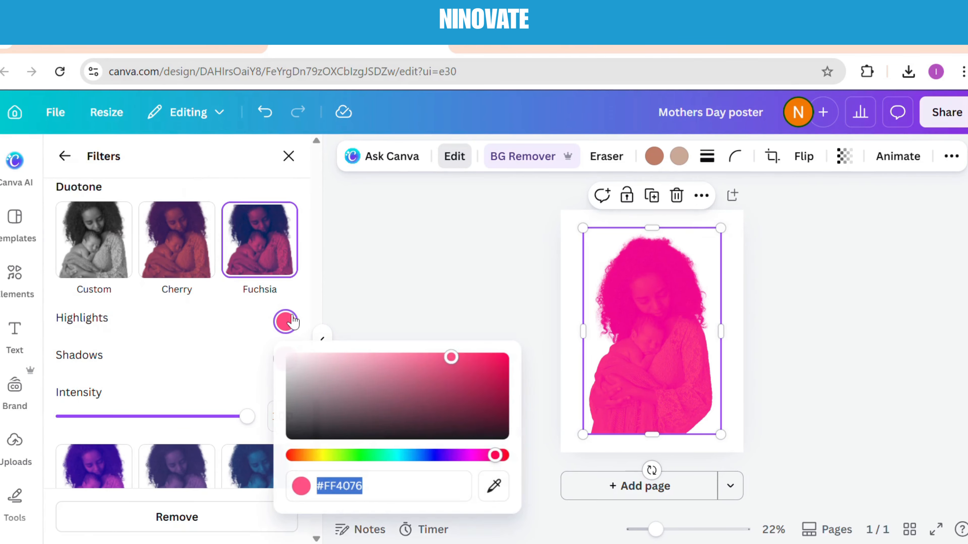
pyautogui.moveTo(458, 355); pyautogui.dragTo(428, 391)
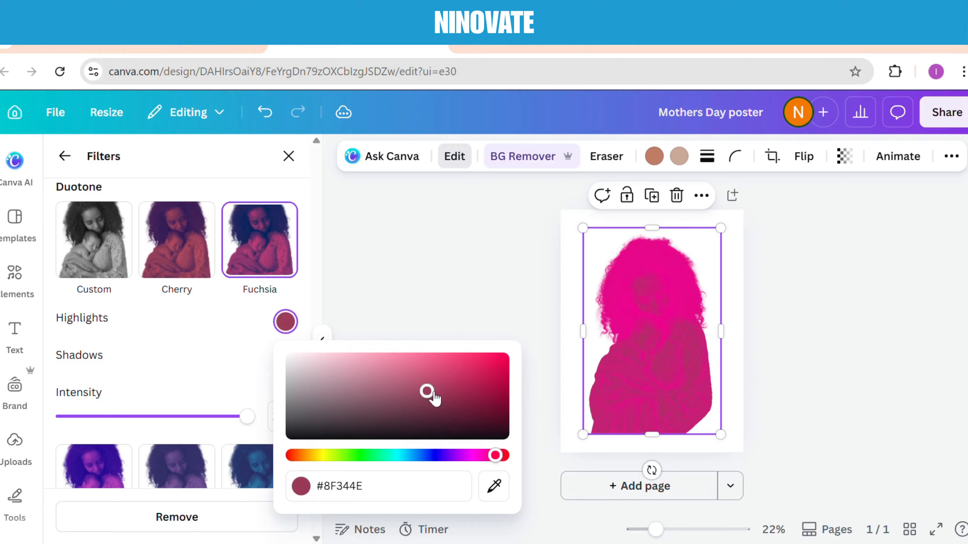
pyautogui.click(421, 263)
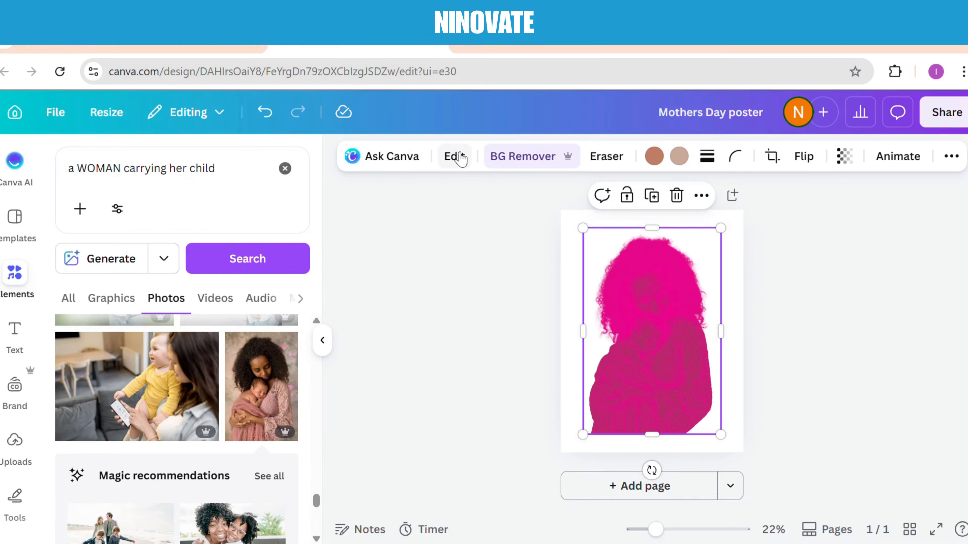
# Apply the Glow shadow to the duotone photo
pyautogui.click(461, 155)
pyautogui.scroll(-10, 296, 512)
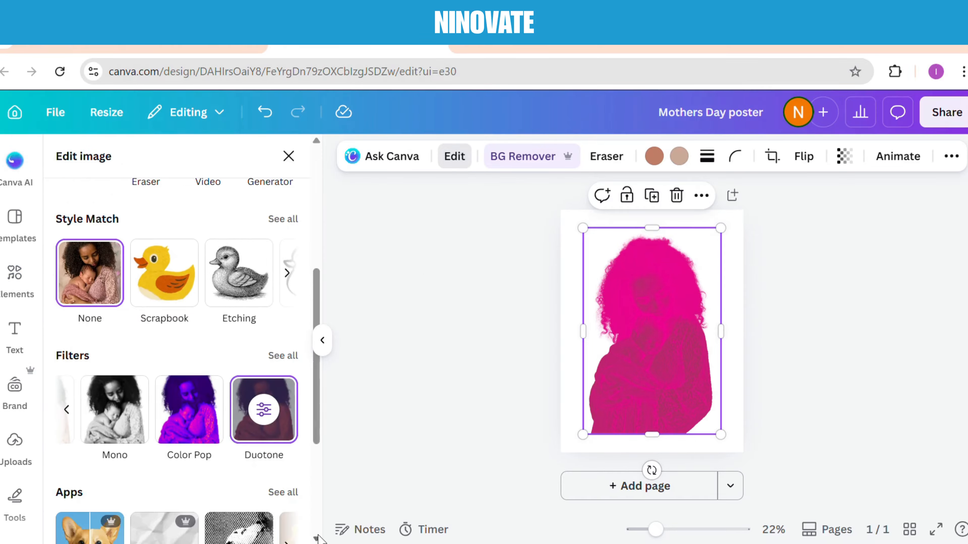
pyautogui.click(168, 492)
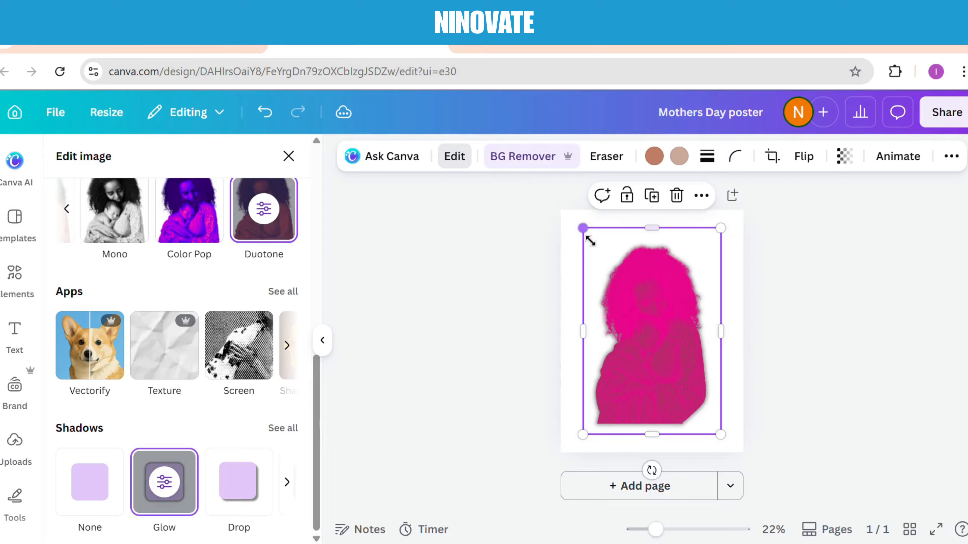
# Shrink the duotone photo slightly and center it on the page
pyautogui.moveTo(590, 241); pyautogui.dragTo(605, 264)
pyautogui.click(452, 248)
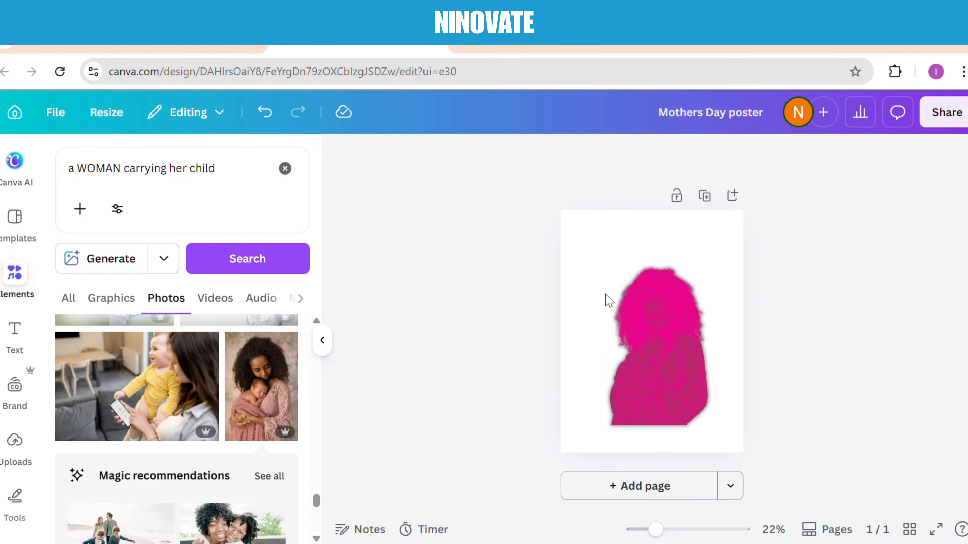
pyautogui.moveTo(668, 339)
pyautogui.mouseDown()
pyautogui.moveTo(667, 316)
pyautogui.moveTo(665, 326)
pyautogui.mouseUp()
# Search the elements for flowers and show all the graphics results
pyautogui.click(284, 168)
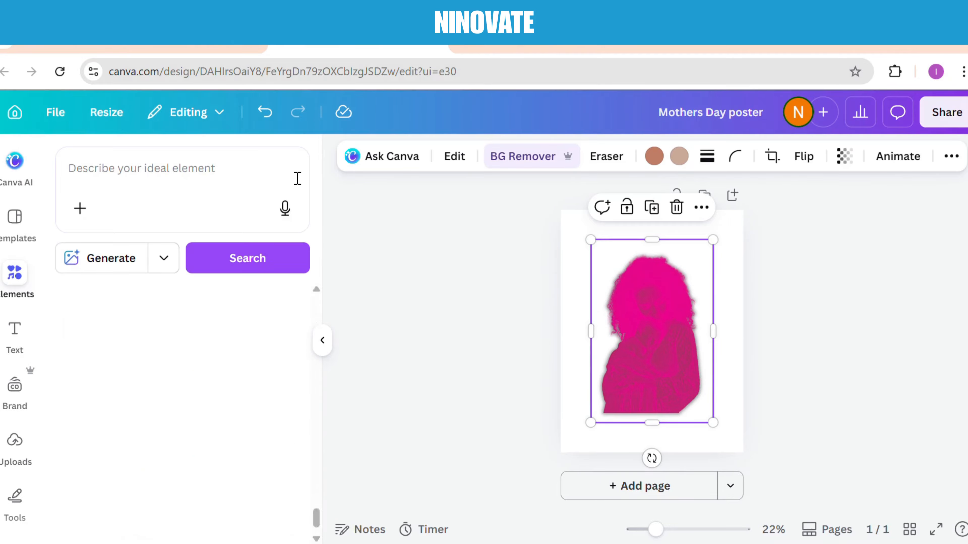
pyautogui.click(196, 163)
pyautogui.write('flowers')
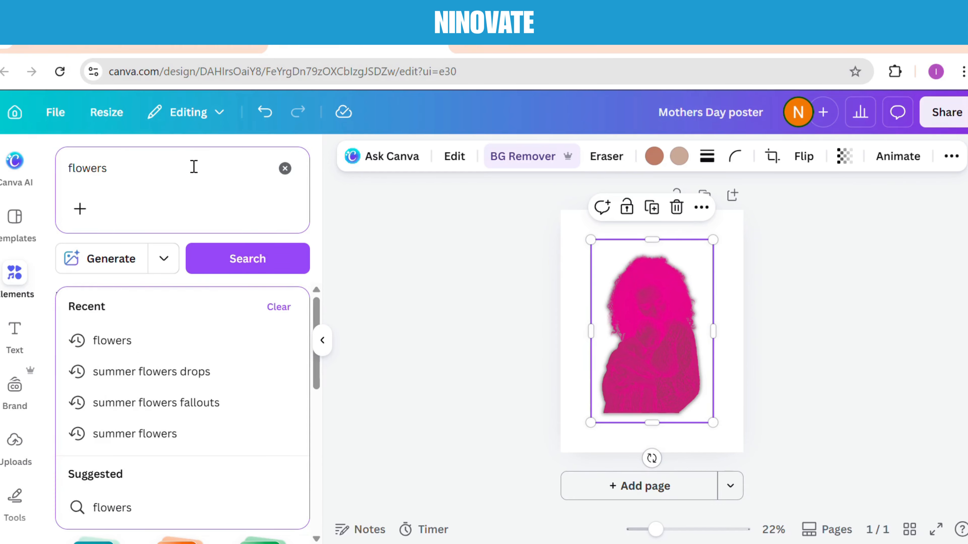
pyautogui.click(261, 263)
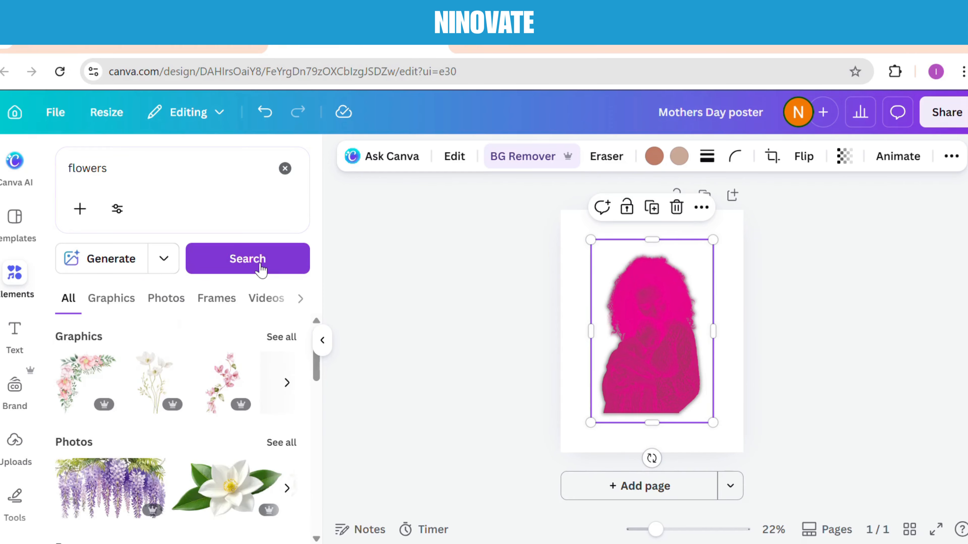
pyautogui.click(281, 337)
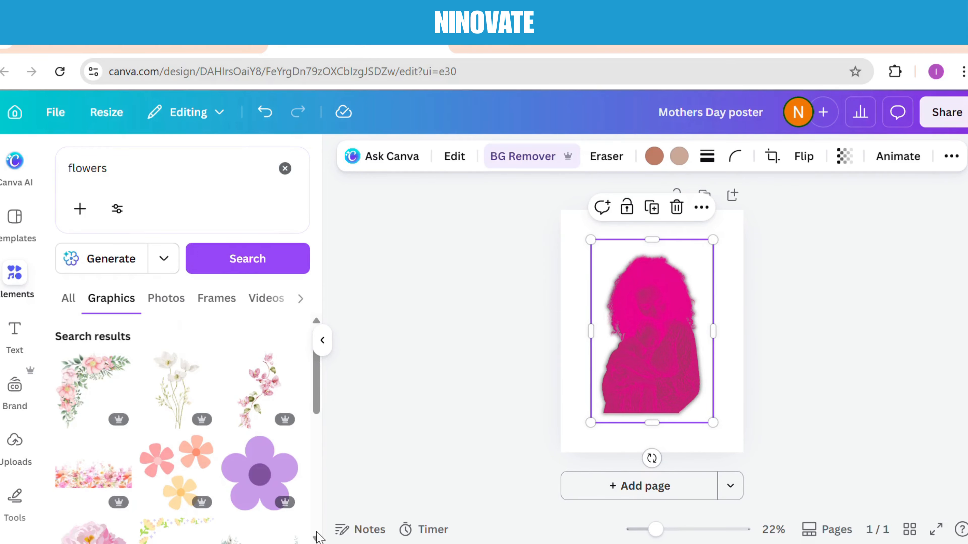
# Add the coral rose bouquet graphic, and shrink the grouped photo and flowers slightly, placing the group in the page's upper center
pyautogui.click(316, 539)
pyautogui.click(316, 539)
pyautogui.click(316, 539)
pyautogui.click(260, 359)
pyautogui.moveTo(579, 222); pyautogui.dragTo(592, 240)
pyautogui.moveTo(666, 324); pyautogui.dragTo(665, 312)
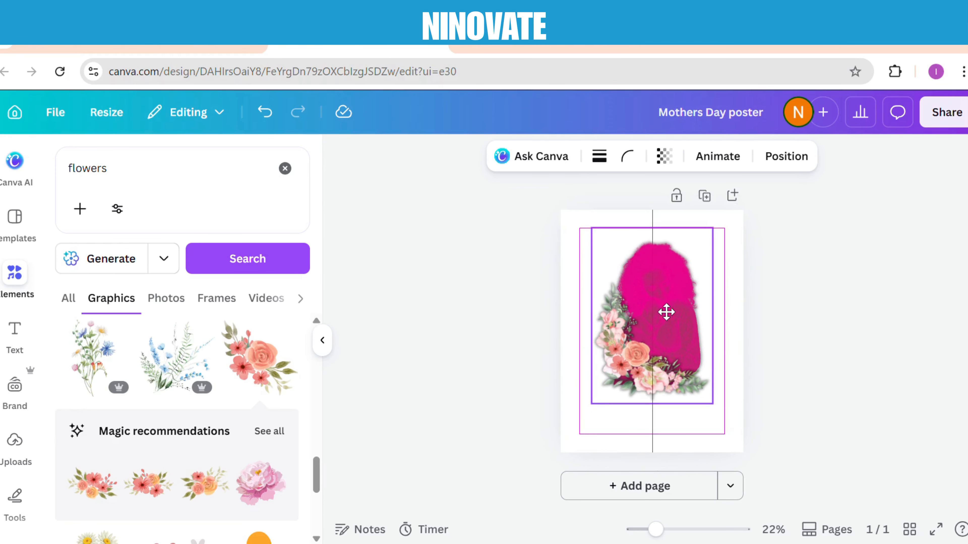
# Search the elements for shapes and add the orange gradient wave graphic to the page
pyautogui.click(301, 175)
pyautogui.click(140, 171)
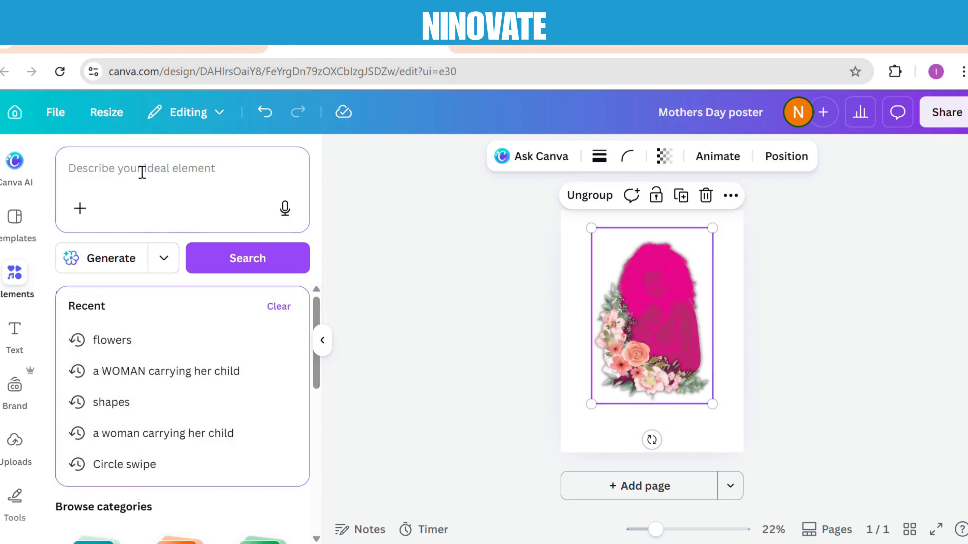
pyautogui.write('shapes')
pyautogui.press('Return')
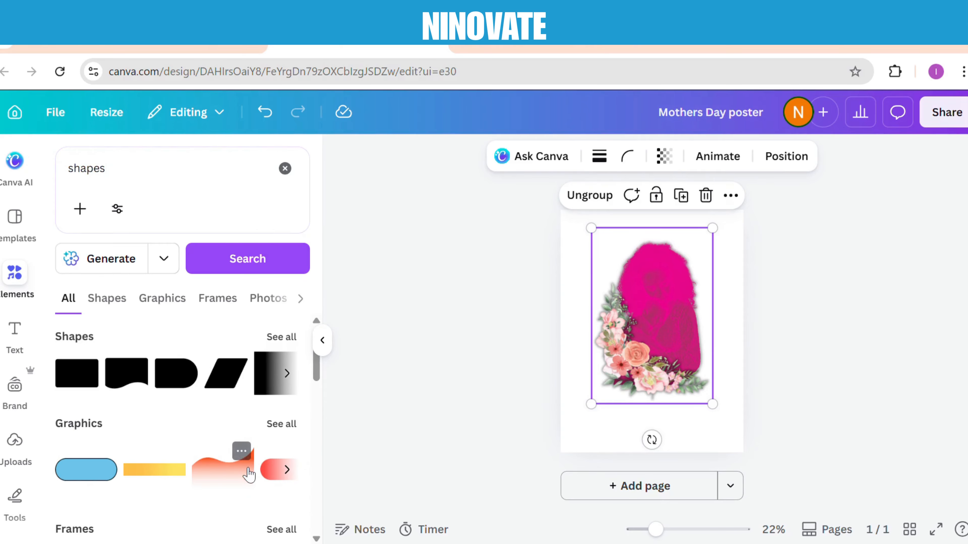
pyautogui.click(244, 469)
# Place the orange wave at the foot of the page and enlarge it to the full page width
pyautogui.moveTo(656, 316); pyautogui.dragTo(617, 442)
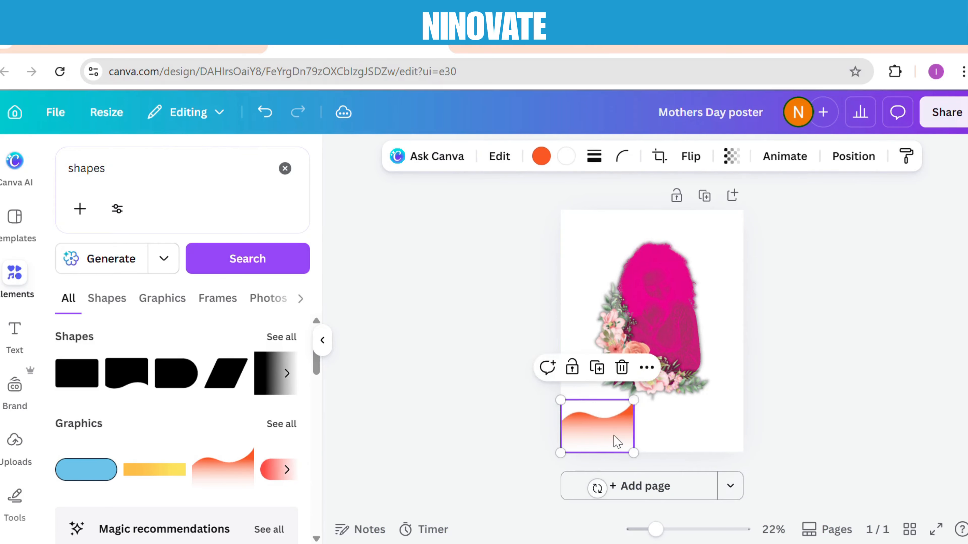
pyautogui.moveTo(646, 408); pyautogui.dragTo(788, 391)
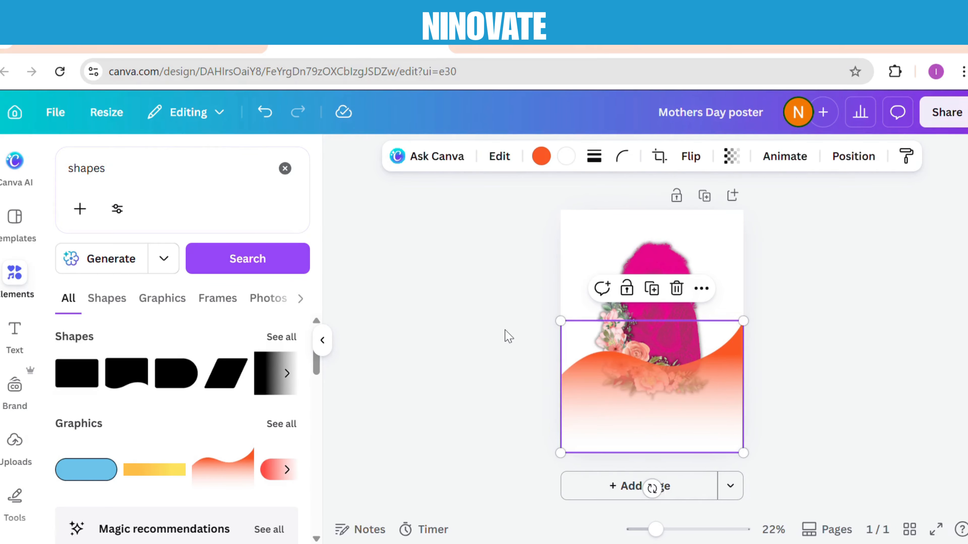
pyautogui.moveTo(663, 437); pyautogui.dragTo(665, 455)
# Move the photo and flower group slightly down and to the right, and bring it forward in front of the wave
pyautogui.moveTo(665, 309); pyautogui.dragTo(672, 325)
pyautogui.rightClick(672, 325)
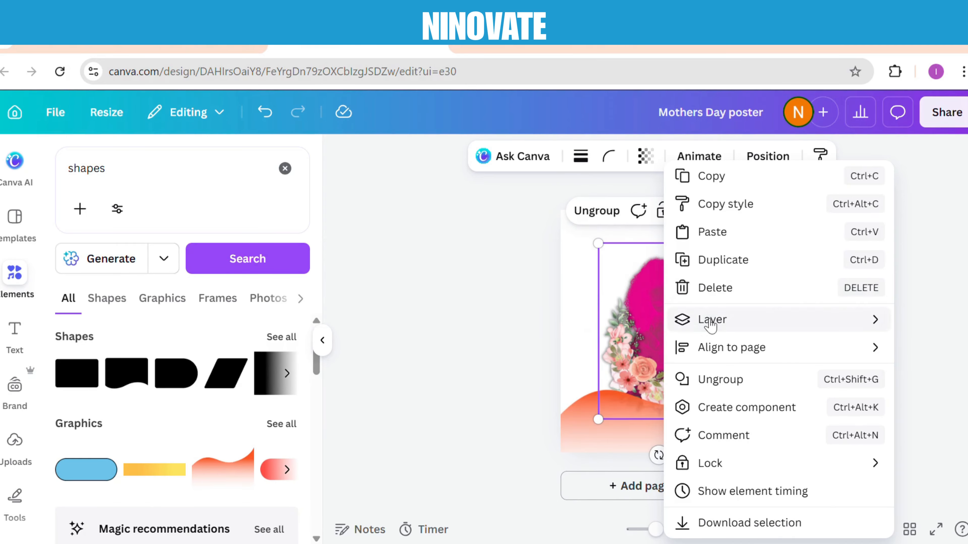
pyautogui.moveTo(692, 330)
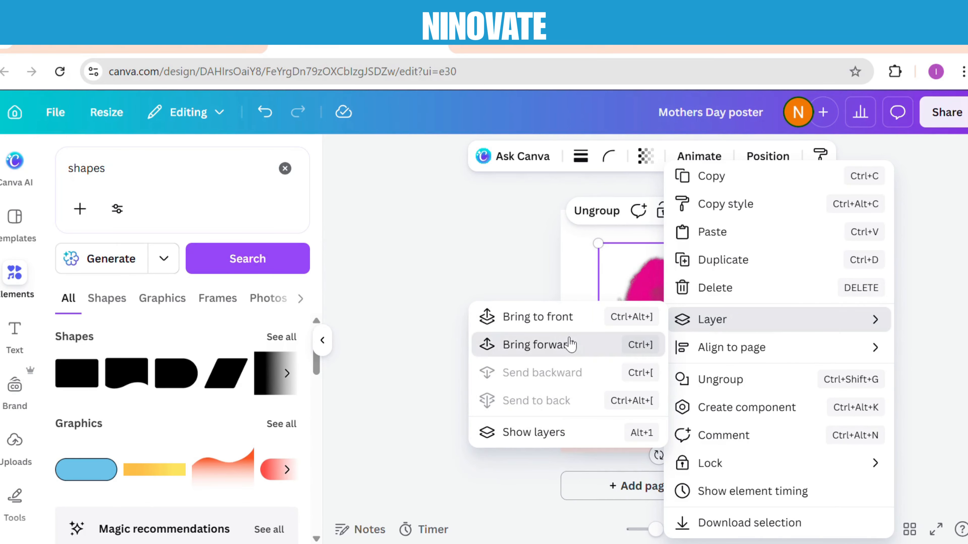
pyautogui.click(573, 346)
pyautogui.click(619, 282)
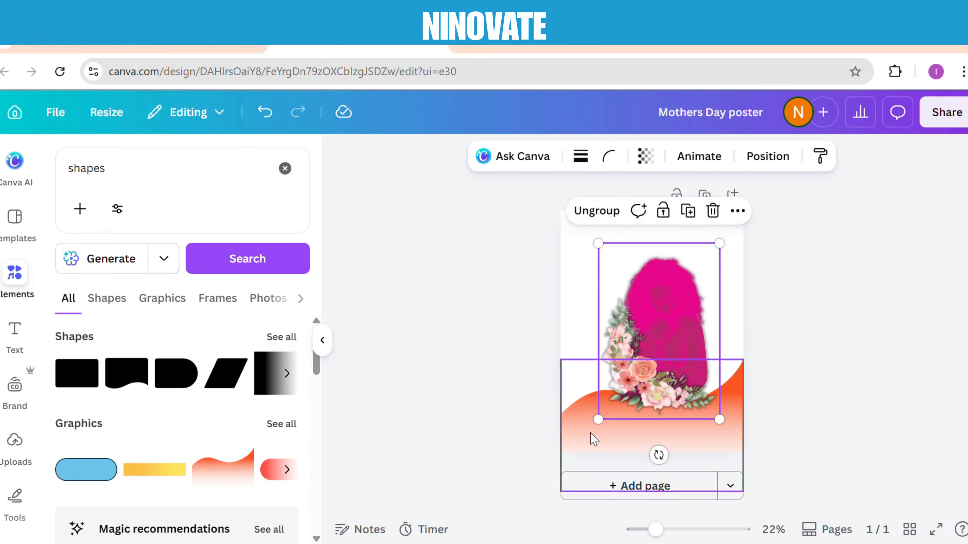
# Lower the wave slightly and shift the photo and flower group down onto it
pyautogui.click(593, 445)
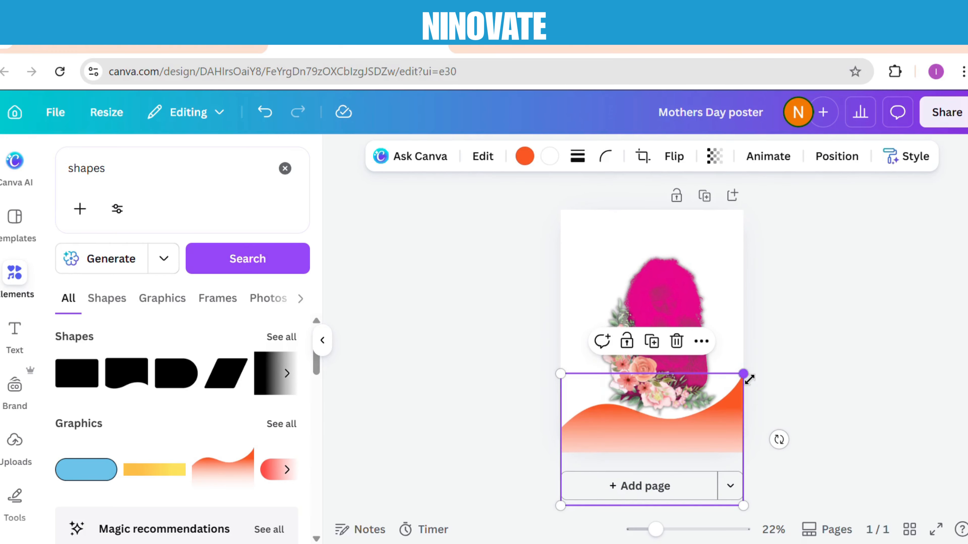
pyautogui.moveTo(747, 375)
pyautogui.mouseDown()
pyautogui.moveTo(761, 363)
pyautogui.moveTo(741, 369)
pyautogui.mouseUp()
pyautogui.click(673, 319)
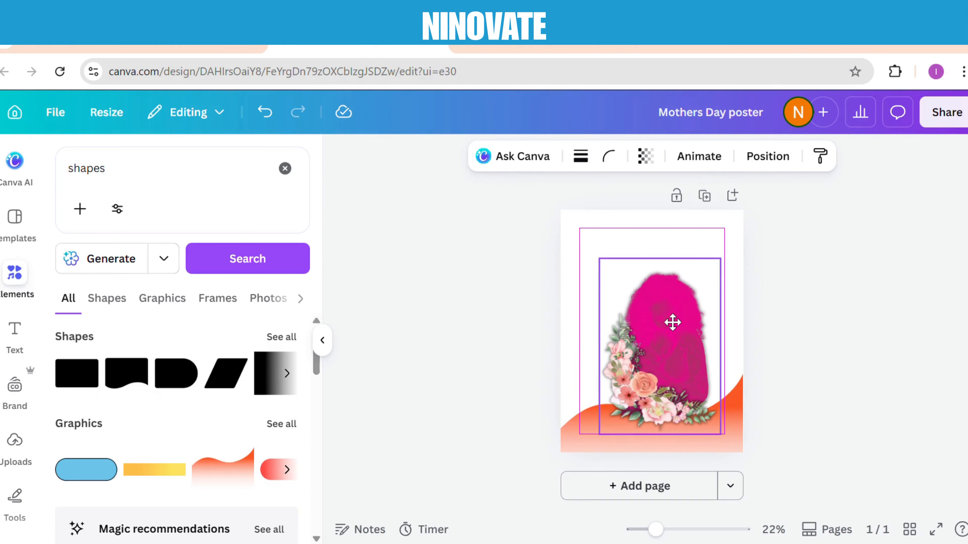
pyautogui.click(476, 319)
# Recolor both gradient colors of the wave to Bright pink (#ff1fa9)
pyautogui.click(574, 443)
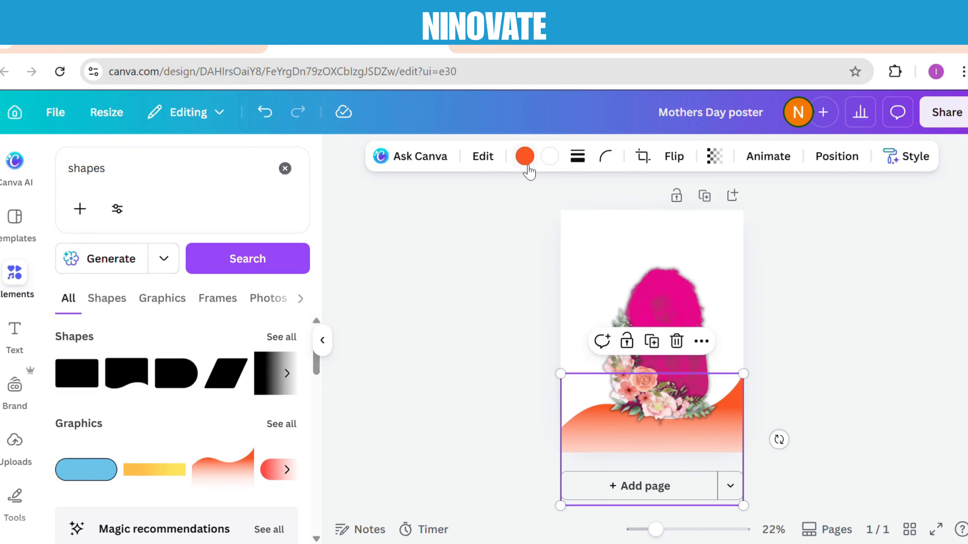
pyautogui.click(525, 156)
pyautogui.click(141, 261)
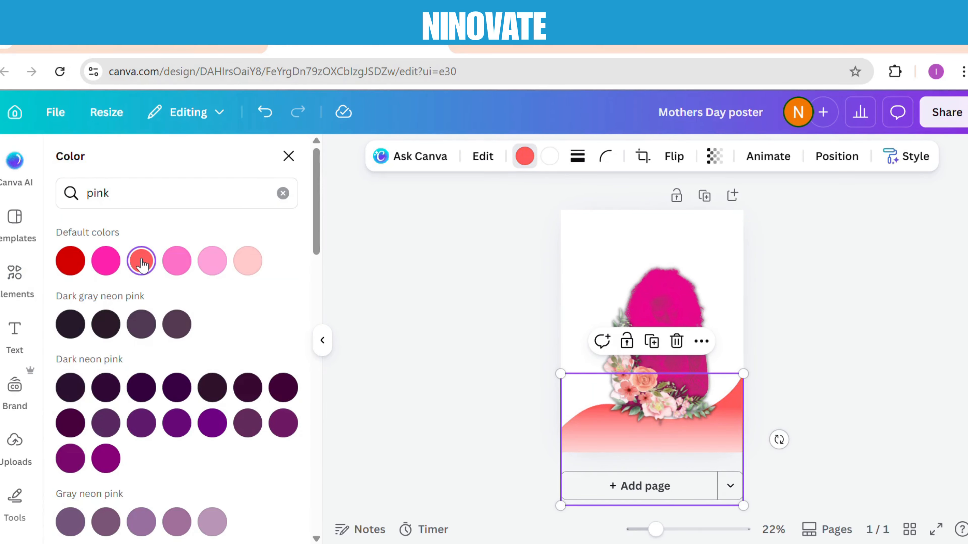
pyautogui.click(550, 157)
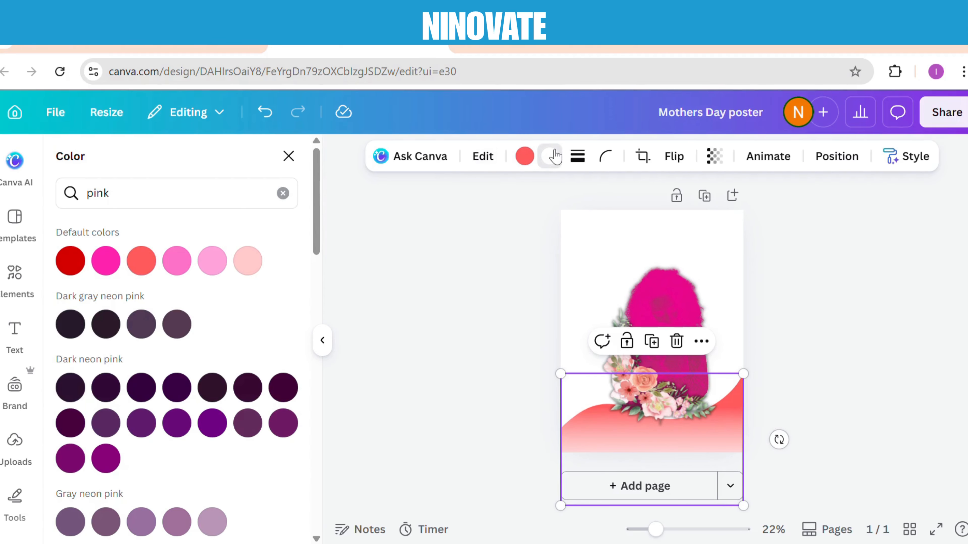
pyautogui.click(105, 261)
pyautogui.click(524, 156)
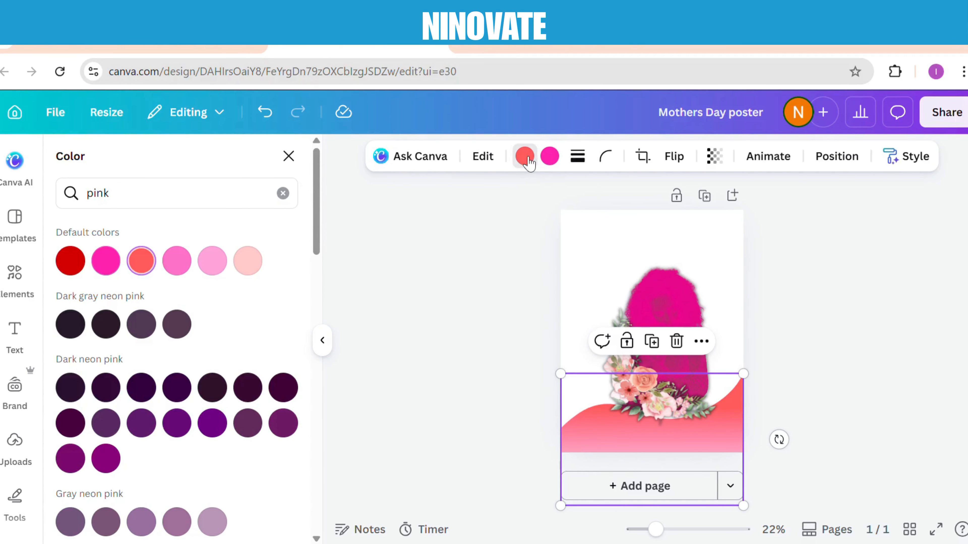
pyautogui.click(113, 269)
pyautogui.click(358, 234)
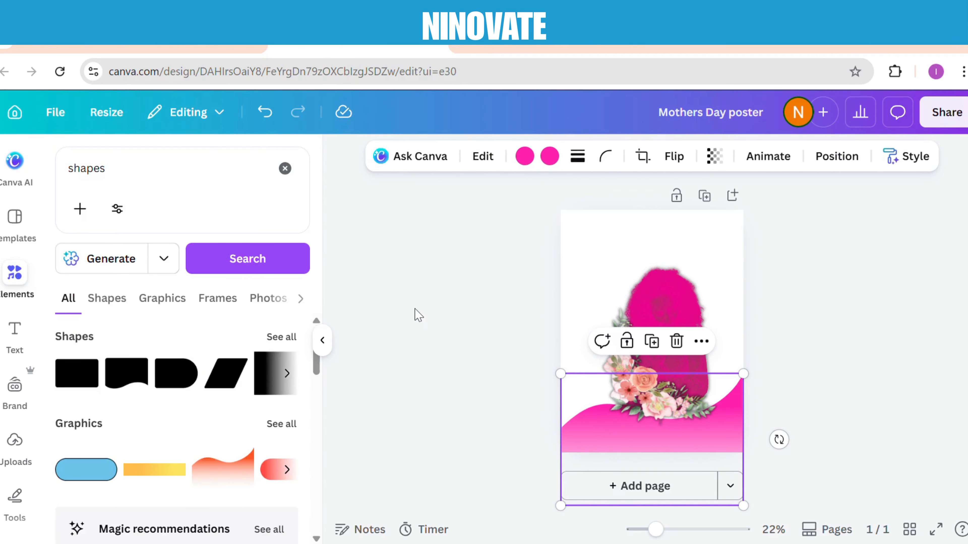
pyautogui.click(417, 316)
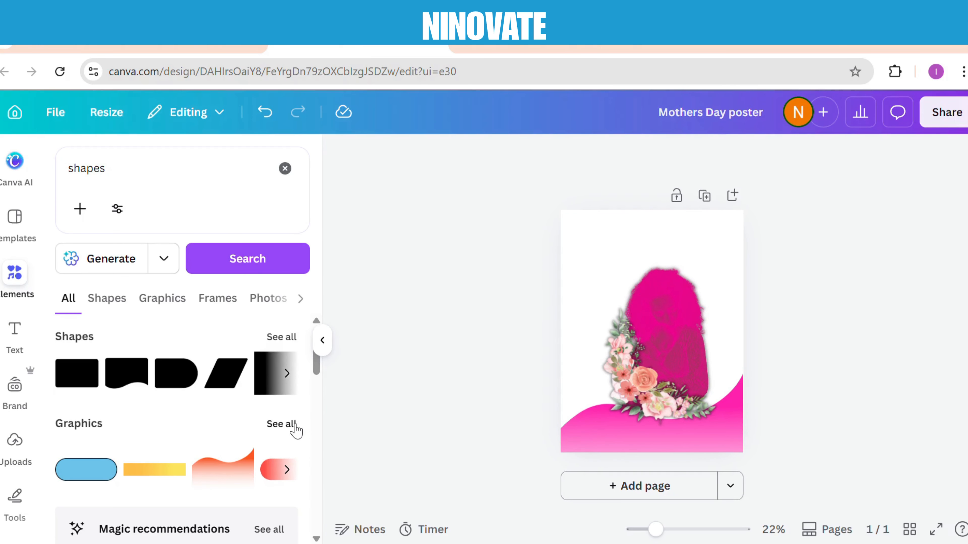
# Add the yellow blob from the shapes graphics and recolor it Bright pink
pyautogui.click(282, 424)
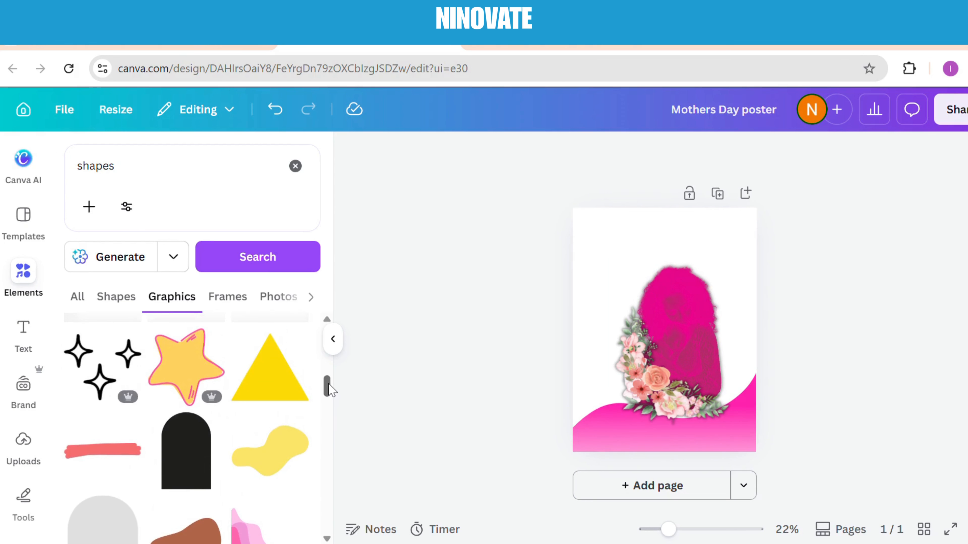
pyautogui.click(284, 451)
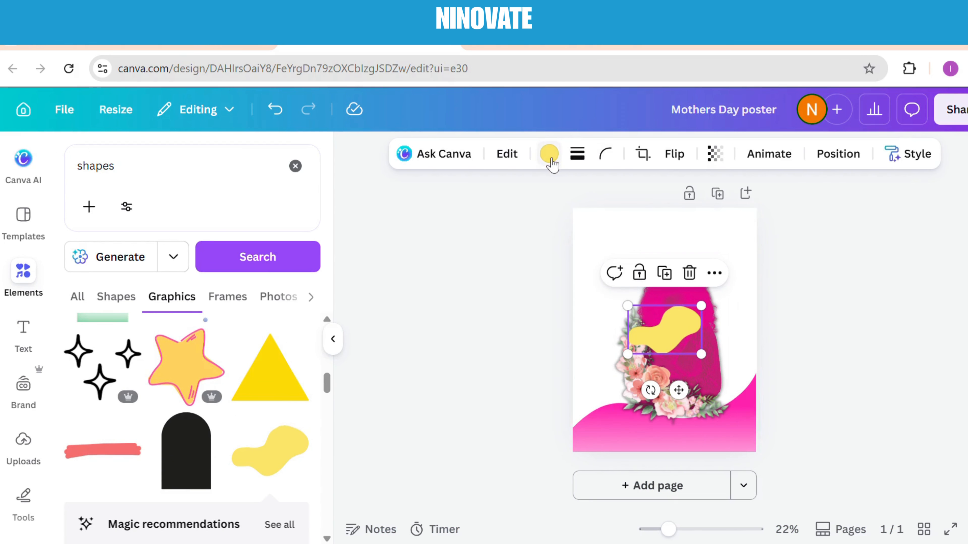
pyautogui.click(548, 153)
pyautogui.click(115, 259)
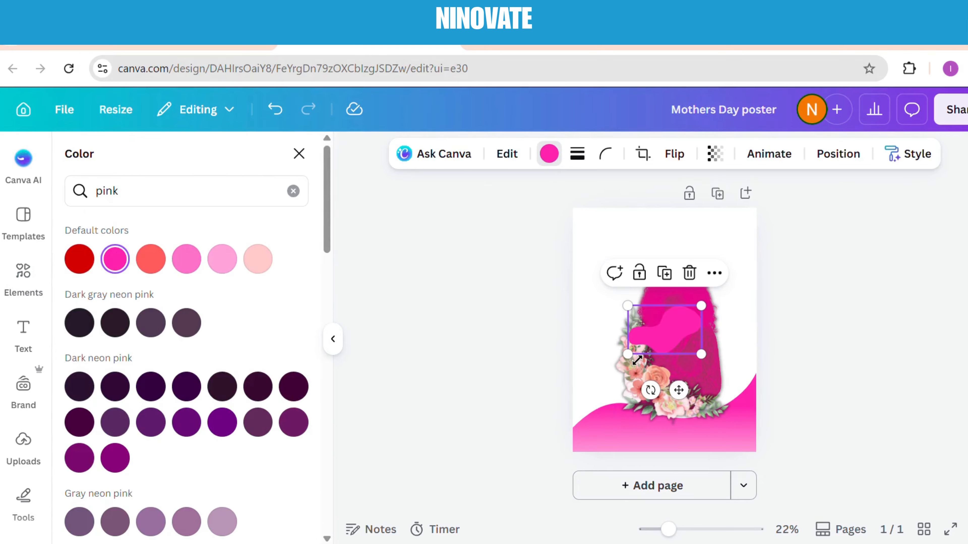
# Enlarge the pink blob, move it over the poster's lower half and rotate it until nearly upside down
pyautogui.moveTo(628, 354); pyautogui.dragTo(556, 482)
pyautogui.moveTo(674, 401); pyautogui.dragTo(756, 411)
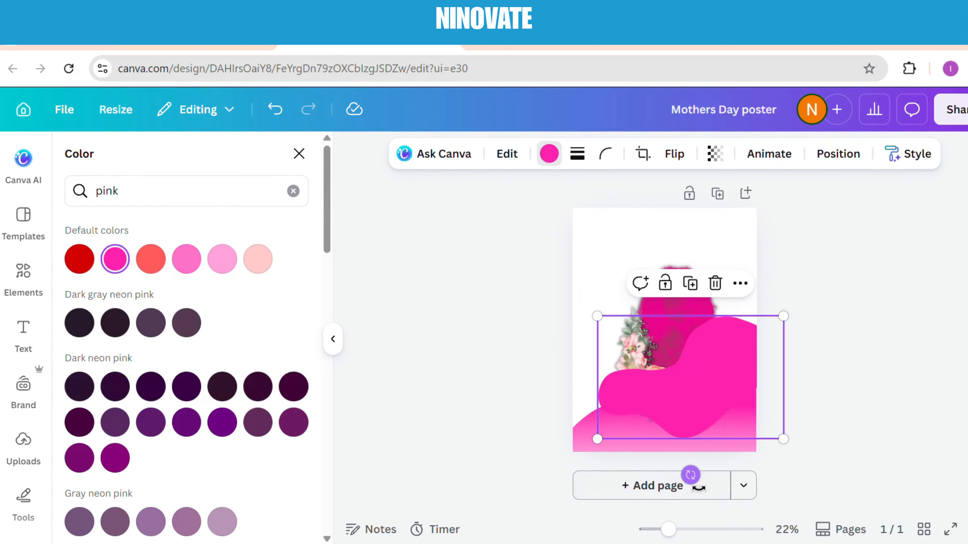
pyautogui.moveTo(688, 474); pyautogui.dragTo(693, 336)
# Flip the blob horizontally and vertically, and place it in the poster's lower-right corner behind the photo and flowers
pyautogui.click(684, 164)
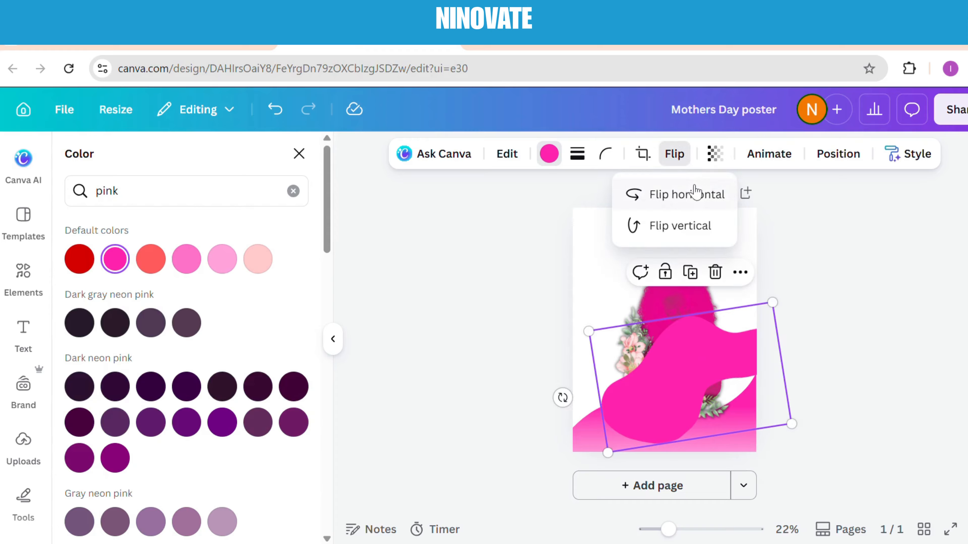
pyautogui.click(695, 233)
pyautogui.click(695, 233)
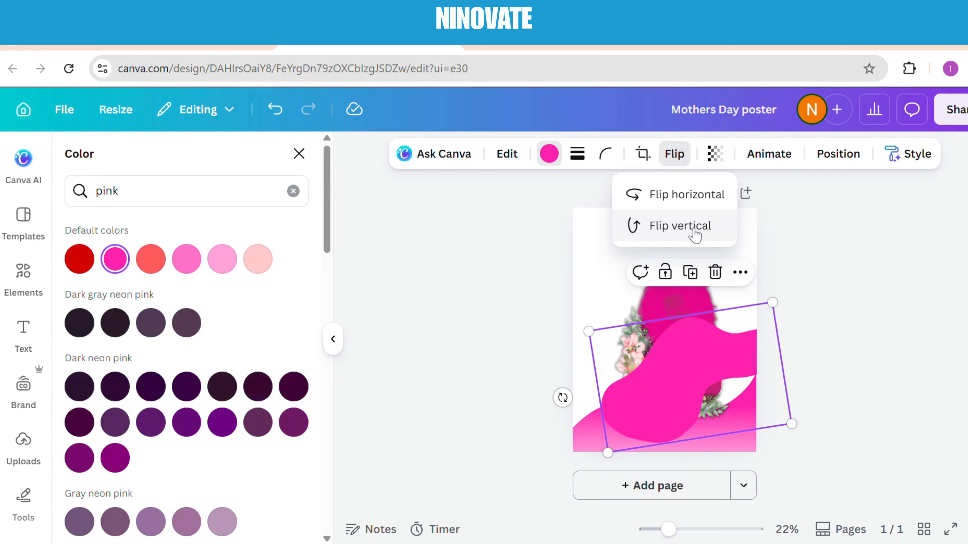
pyautogui.click(698, 194)
pyautogui.click(699, 224)
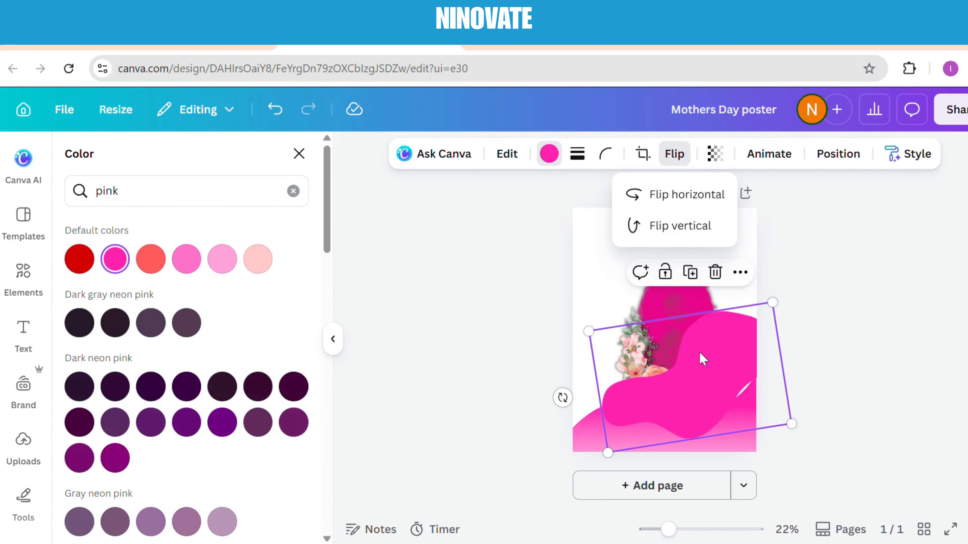
pyautogui.moveTo(707, 385); pyautogui.dragTo(755, 426)
pyautogui.moveTo(643, 379); pyautogui.dragTo(649, 370)
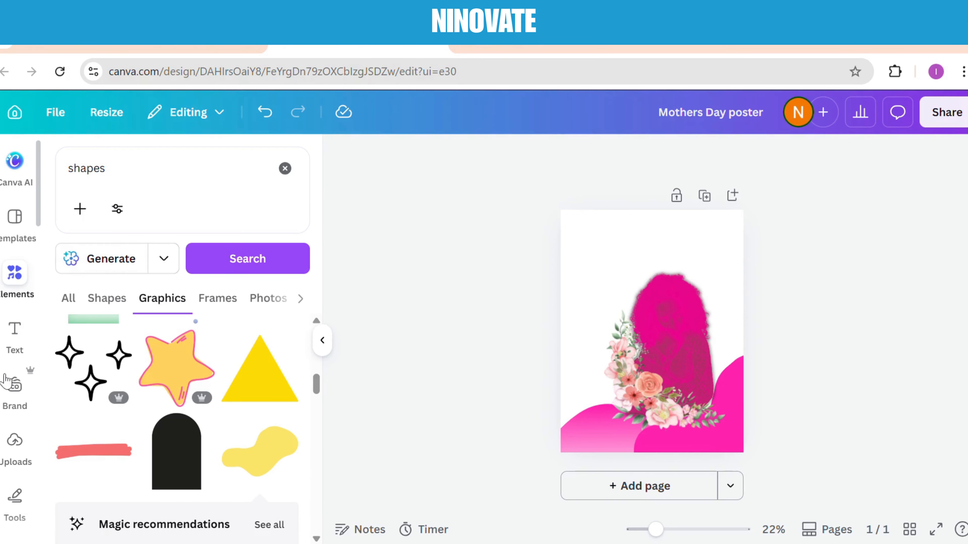
# Add a heading to the poster reading MOTHER'S DAY
pyautogui.click(15, 333)
pyautogui.click(165, 436)
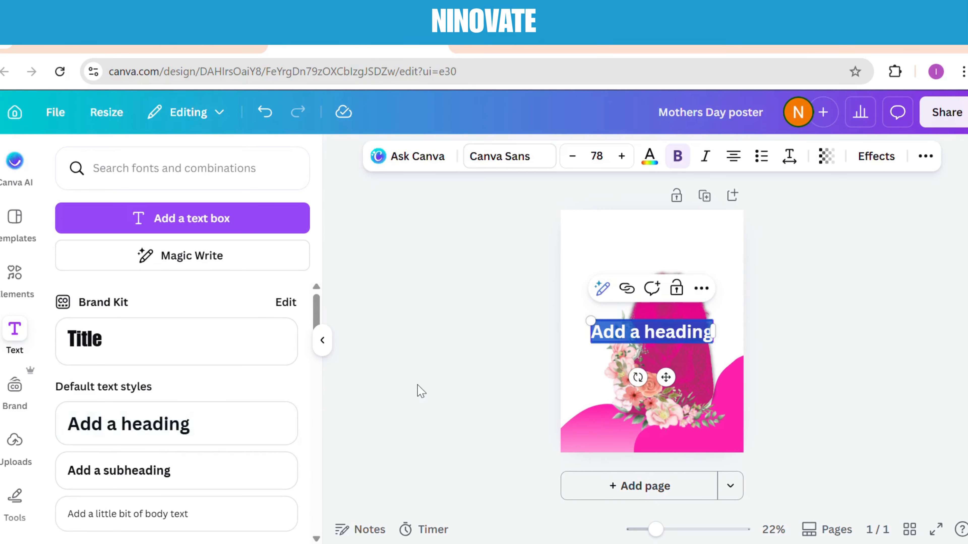
pyautogui.write('mothe')
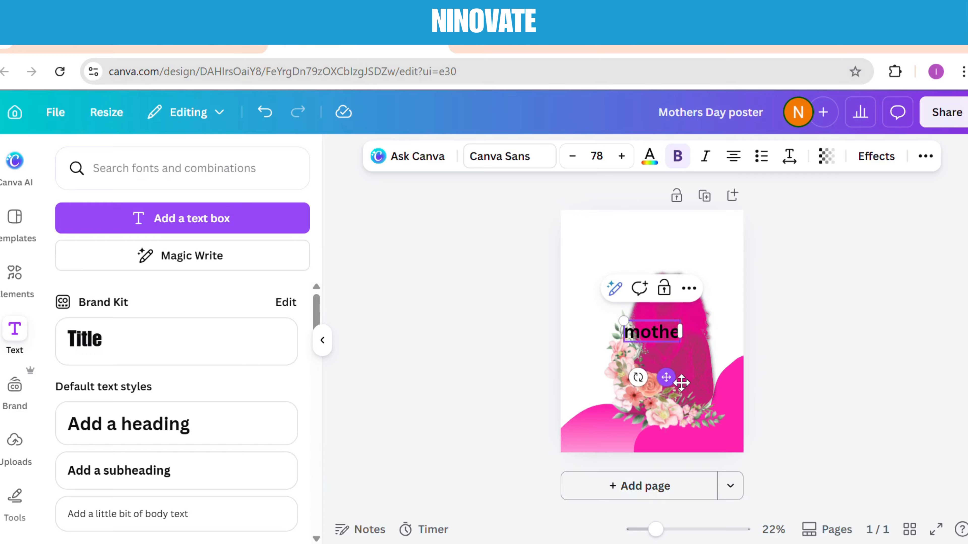
pyautogui.press('BackSpace')
pyautogui.press('BackSpace')
pyautogui.press('BackSpace')
pyautogui.press('BackSpace')
pyautogui.press('BackSpace')
pyautogui.write('MOTHE')
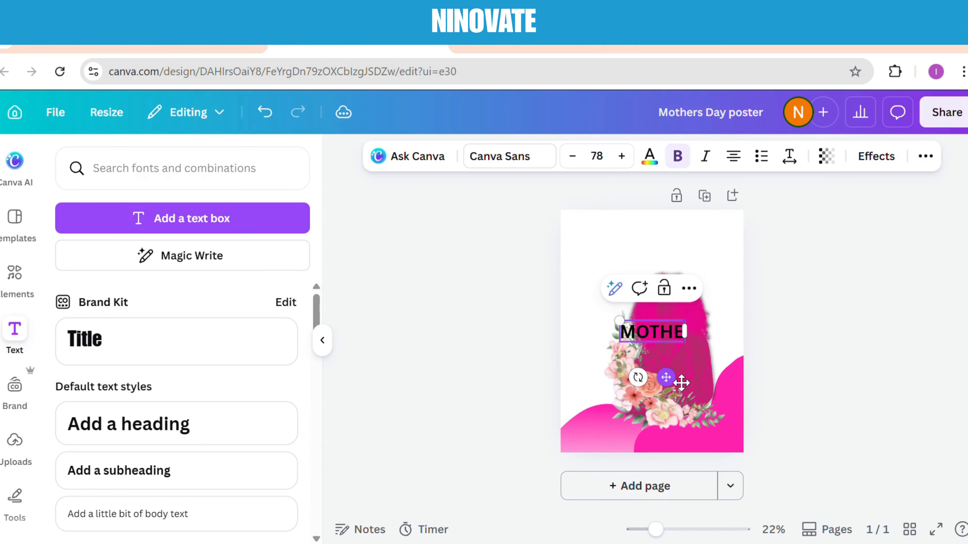
pyautogui.write("R'")
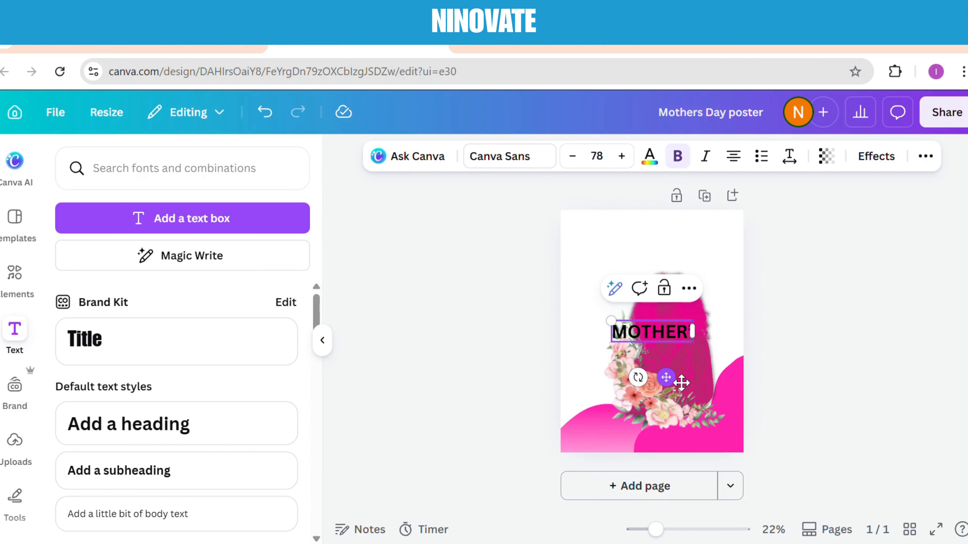
pyautogui.write('S DA')
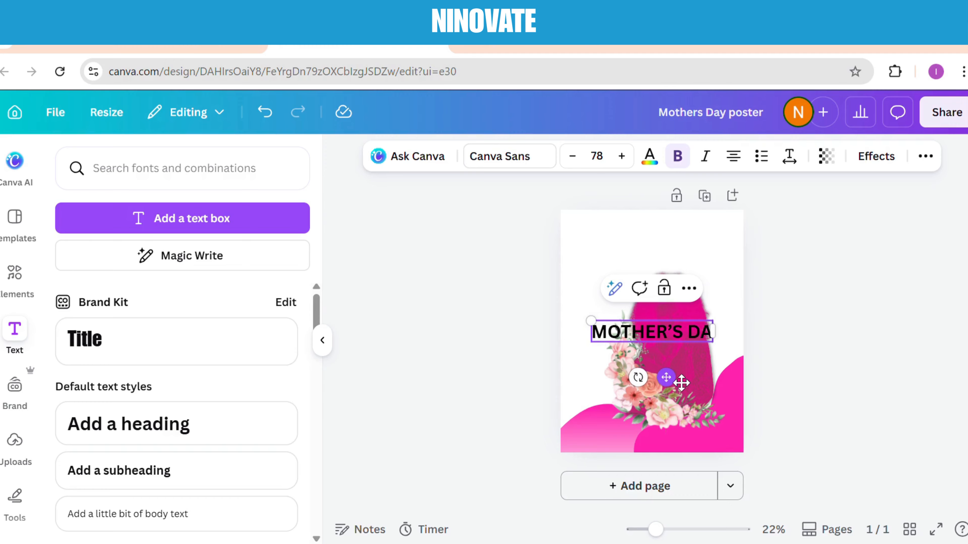
pyautogui.write('Y')
# Move the MOTHER'S DAY heading up into the white space above the photo
pyautogui.click(426, 294)
pyautogui.moveTo(667, 338); pyautogui.dragTo(671, 260)
pyautogui.click(460, 275)
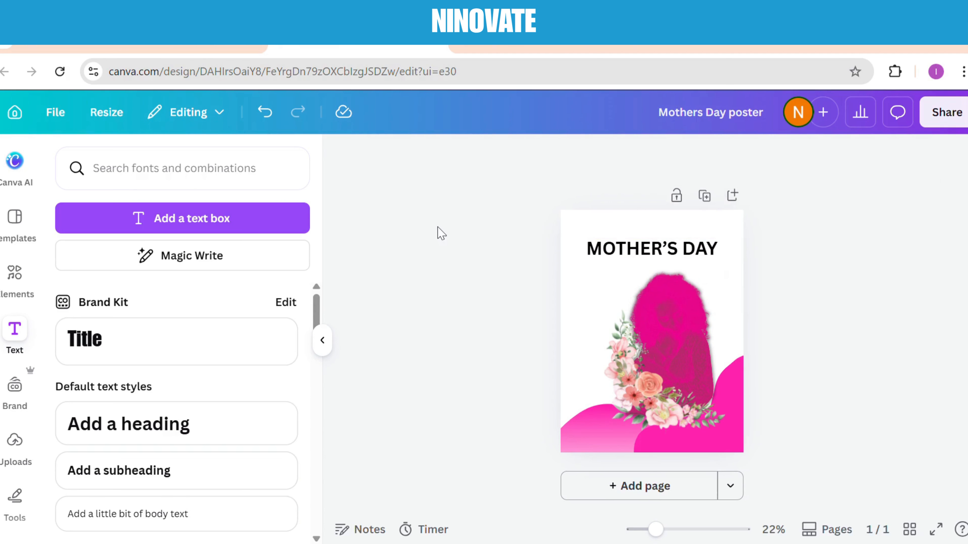
# Set the font of the MOTHER'S DAY heading to Breul Grotesk
pyautogui.click(591, 244)
pyautogui.click(522, 157)
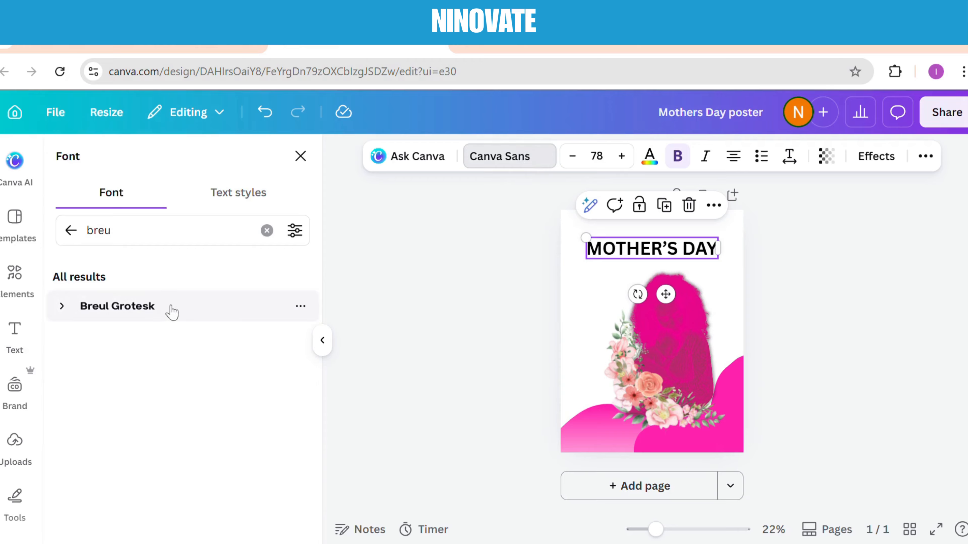
pyautogui.click(173, 312)
pyautogui.press('Escape')
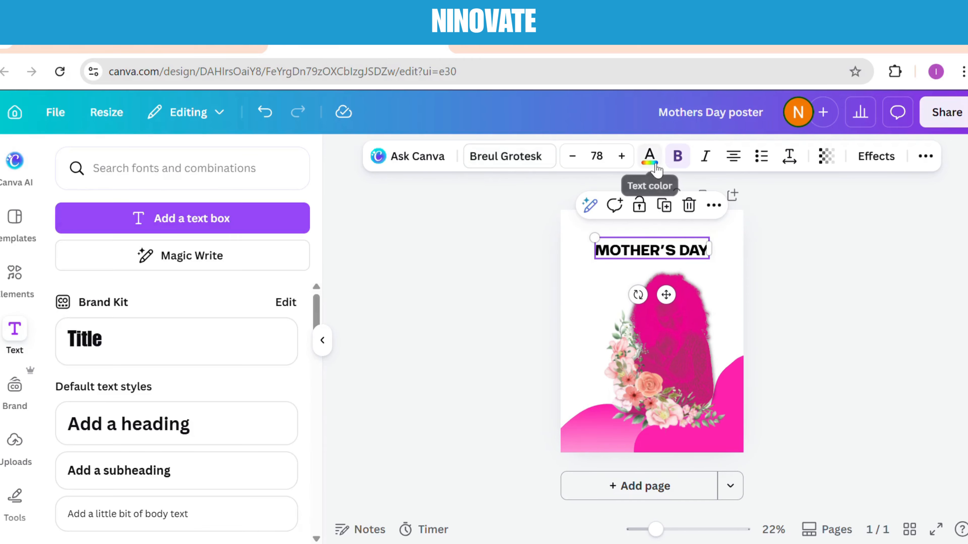
# Recolor the MOTHER'S DAY heading with the Bright pink document color
pyautogui.click(654, 166)
pyautogui.click(148, 277)
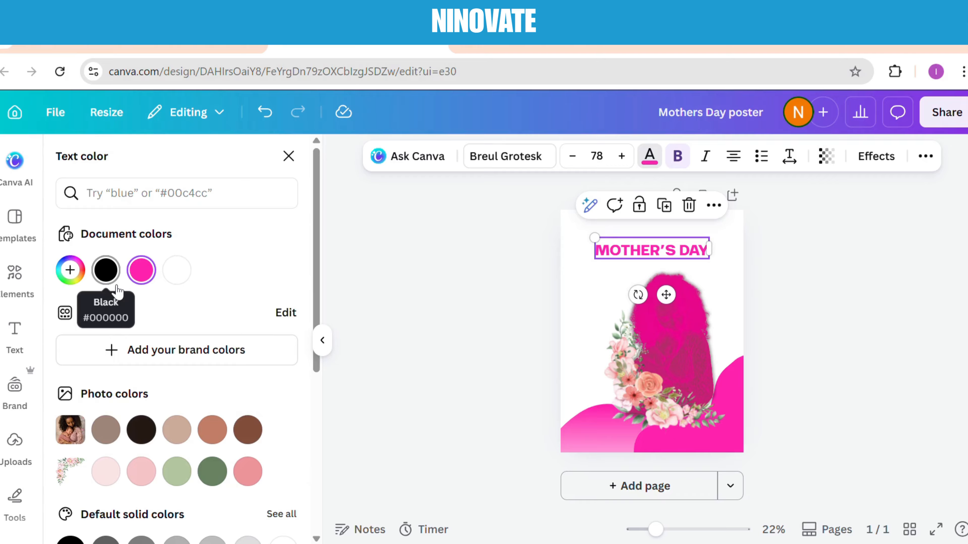
pyautogui.click(489, 307)
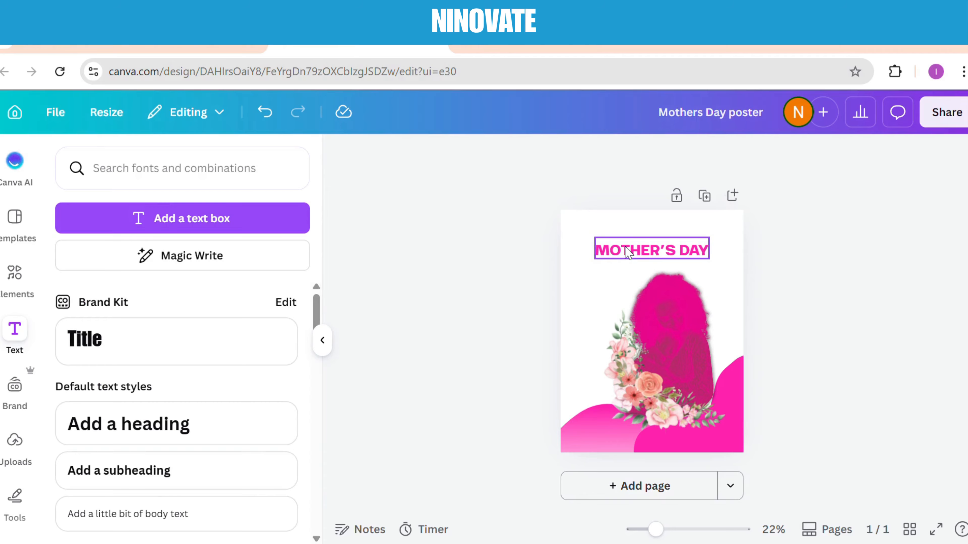
# Enlarge the MOTHER'S DAY heading to font size 88.9 and center it higher on the poster
pyautogui.click(610, 254)
pyautogui.moveTo(594, 238); pyautogui.dragTo(583, 245)
pyautogui.click(472, 253)
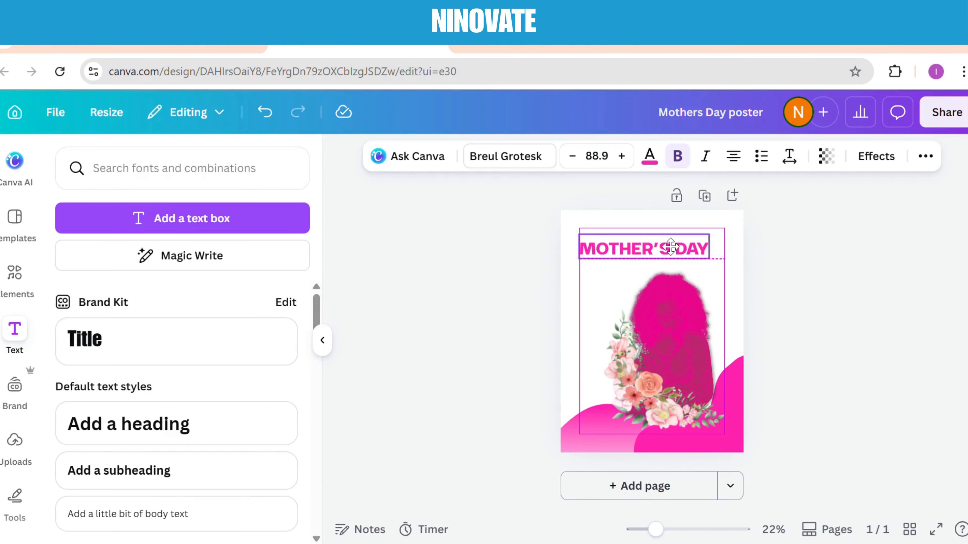
pyautogui.moveTo(669, 246); pyautogui.dragTo(671, 244)
pyautogui.click(442, 275)
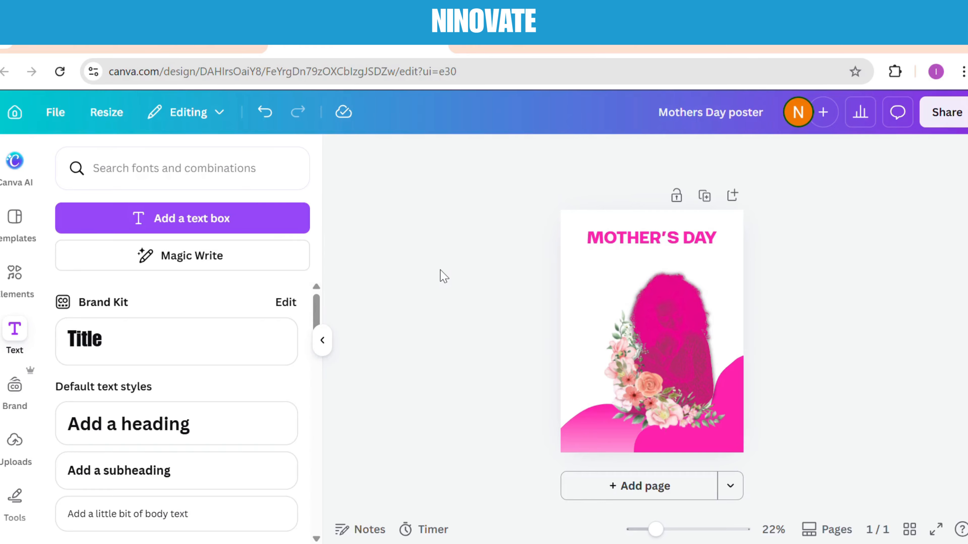
# Add a subheading reading HAPPY and set its font to Breul Grotesk
pyautogui.click(189, 472)
pyautogui.write('HAPPY')
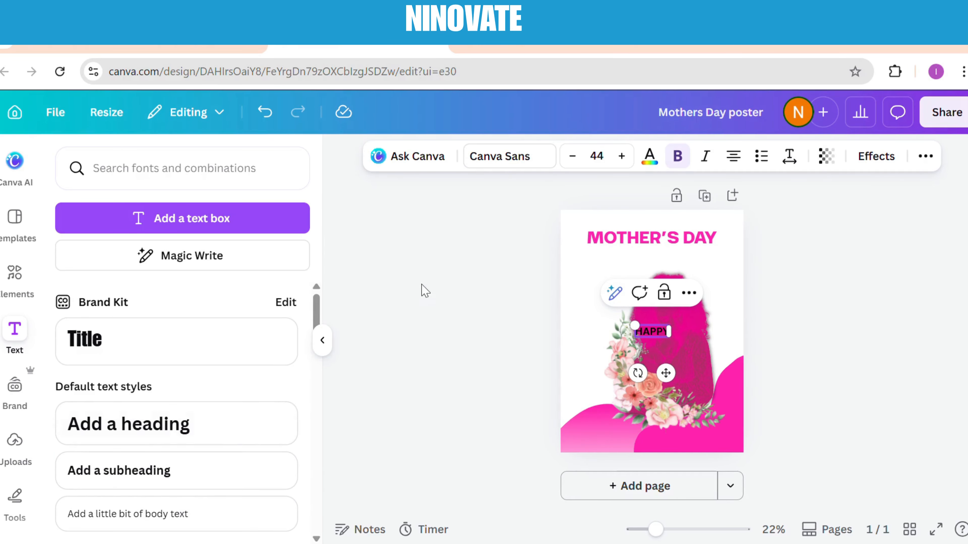
pyautogui.click(499, 157)
pyautogui.write('breu')
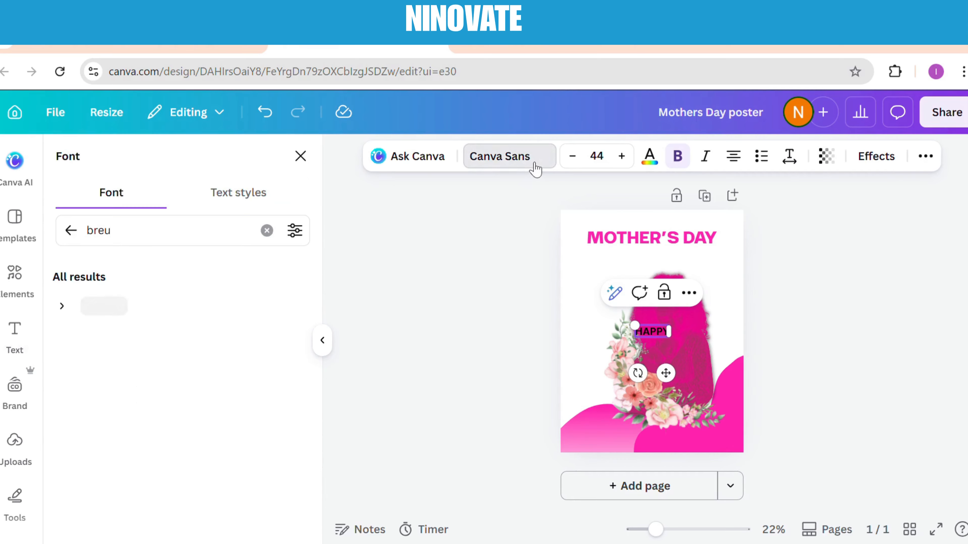
pyautogui.click(193, 314)
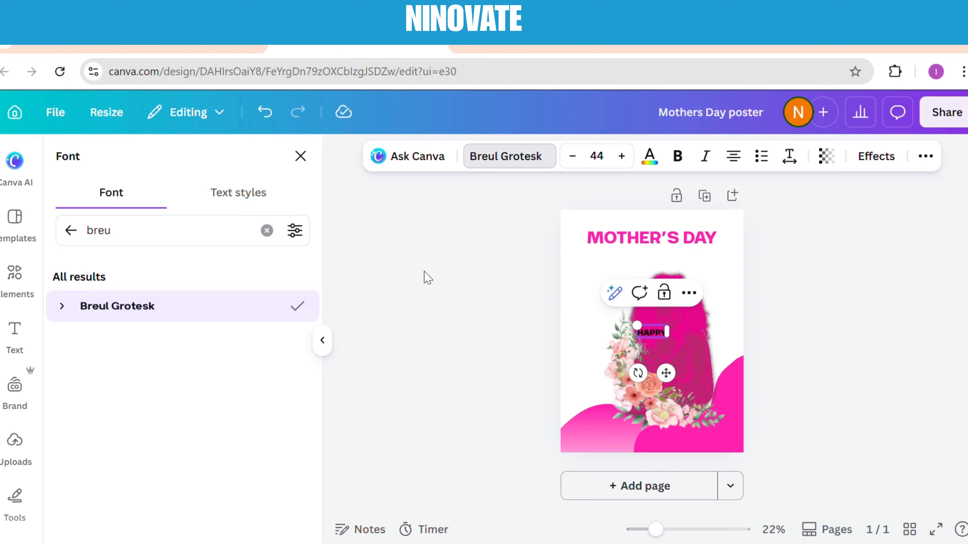
pyautogui.click(499, 330)
# Enlarge the HAPPY text to font size 69.2 and widen its letter spacing considerably
pyautogui.click(659, 331)
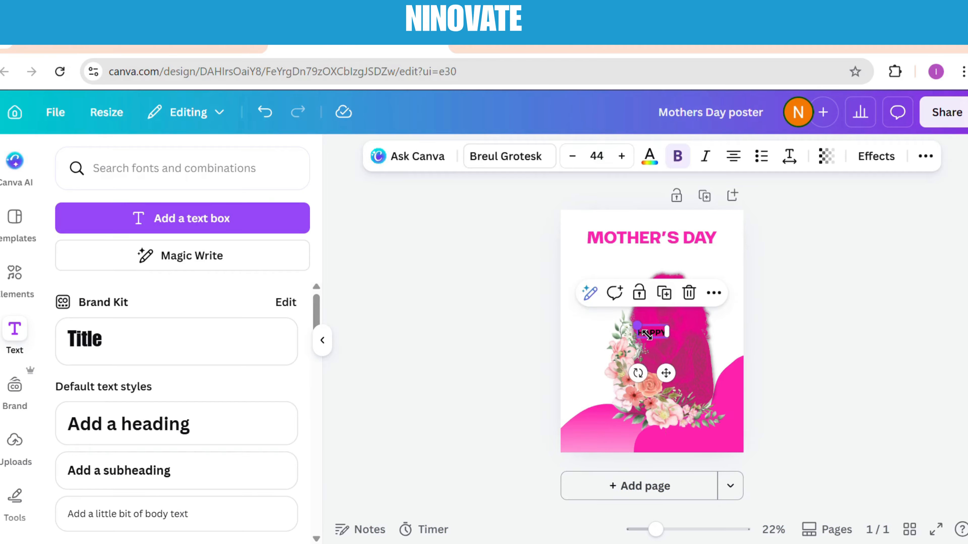
pyautogui.moveTo(647, 335); pyautogui.dragTo(629, 328)
pyautogui.click(789, 156)
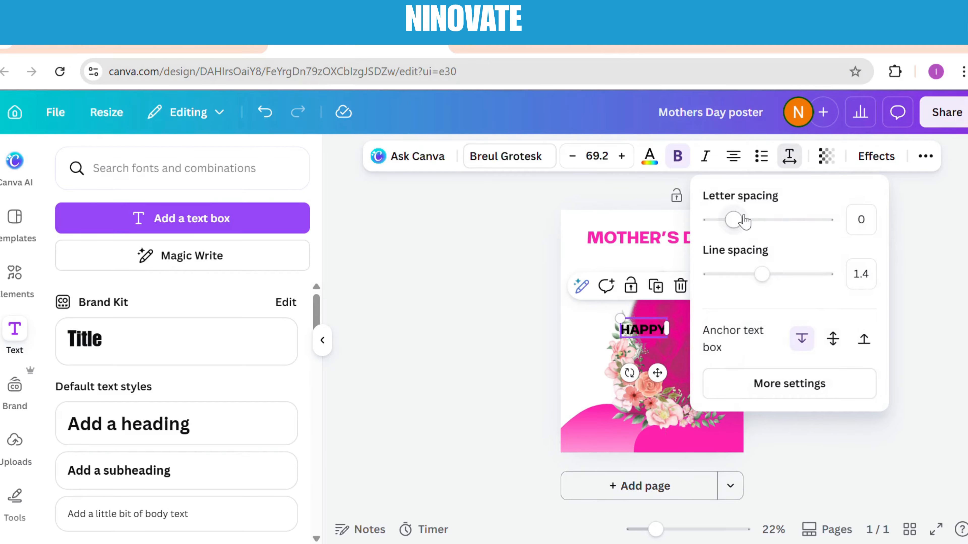
pyautogui.moveTo(743, 221); pyautogui.dragTo(793, 220)
pyautogui.click(493, 270)
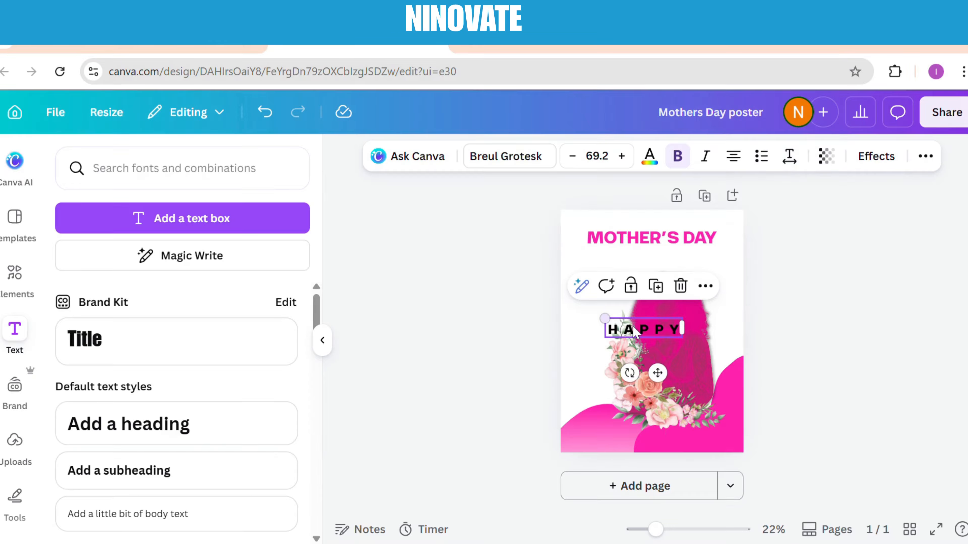
# Place HAPPY centered above MOTHER'S DAY at font size 43.9, shifting the title down and shrinking it slightly
pyautogui.moveTo(633, 331); pyautogui.dragTo(631, 221)
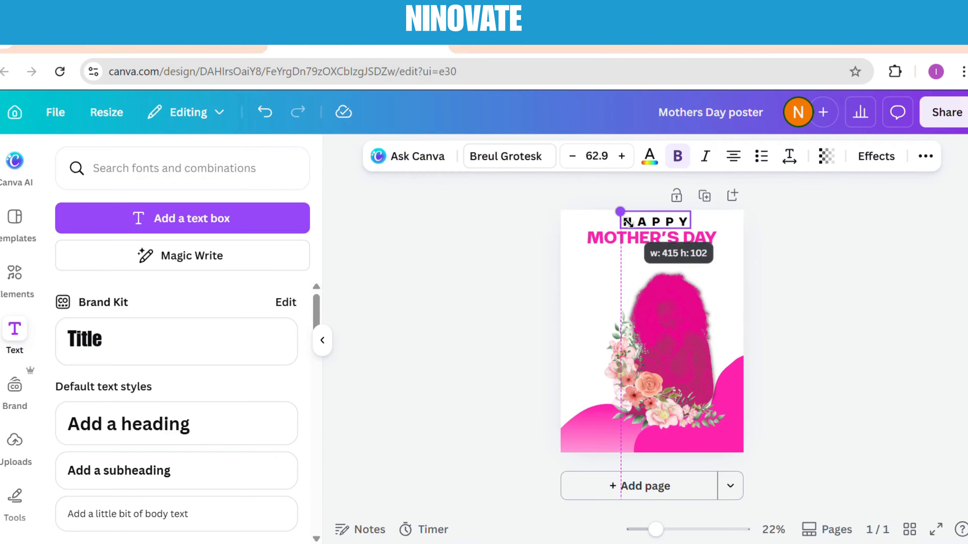
pyautogui.click(461, 251)
pyautogui.click(679, 246)
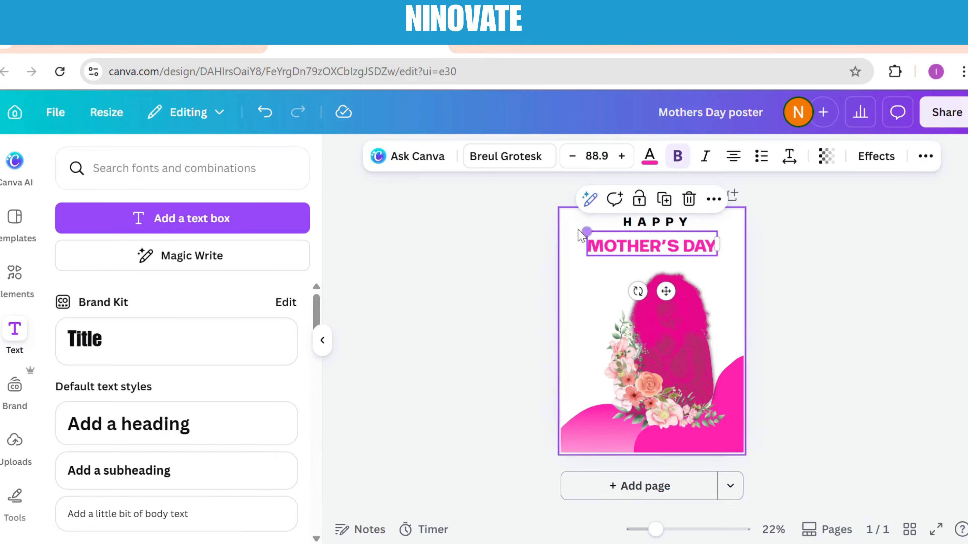
pyautogui.moveTo(587, 224); pyautogui.dragTo(660, 247)
pyautogui.click(650, 228)
pyautogui.click(471, 209)
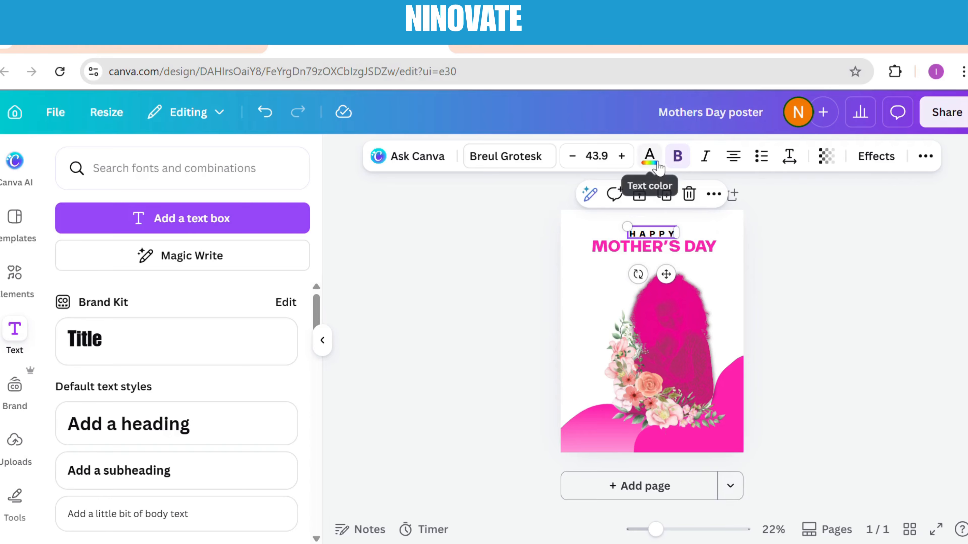
# Recolor the HAPPY text Bright pink to match the title
pyautogui.click(649, 157)
pyautogui.click(141, 270)
pyautogui.press('Escape')
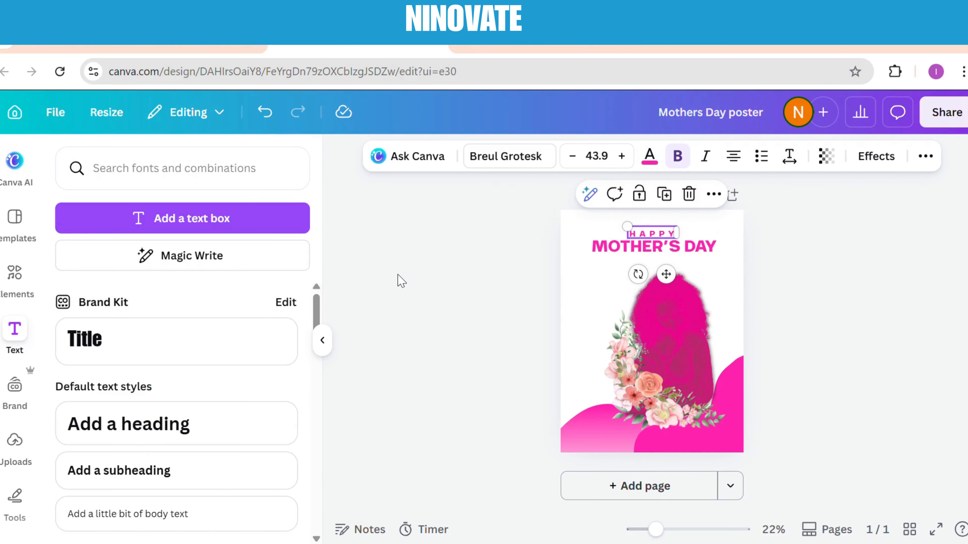
pyautogui.press('Escape')
# Replace the shapes search in the elements library with a search for lines
pyautogui.click(23, 282)
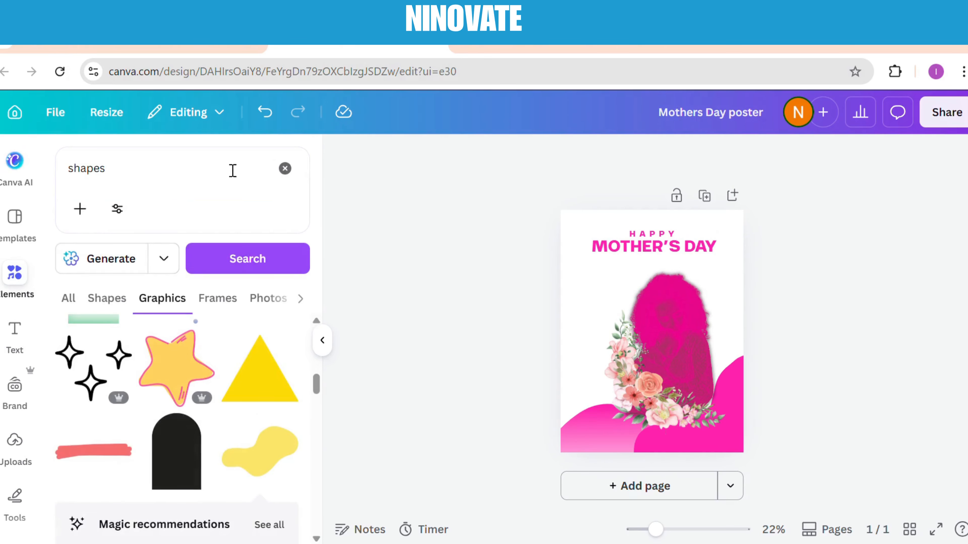
pyautogui.click(282, 168)
pyautogui.click(144, 186)
pyautogui.write('LIN')
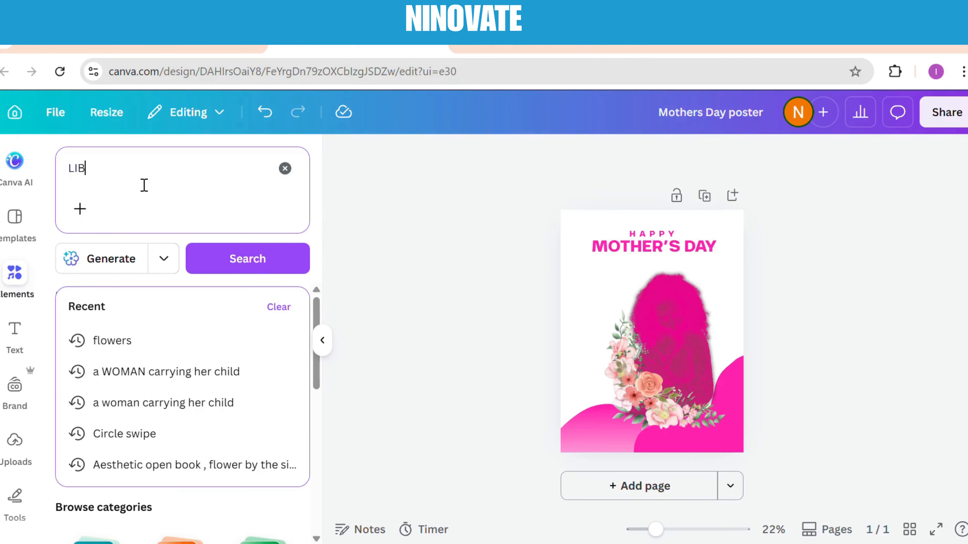
pyautogui.press('BackSpace')
pyautogui.press('BackSpace')
pyautogui.press('BackSpace')
pyautogui.write('ine')
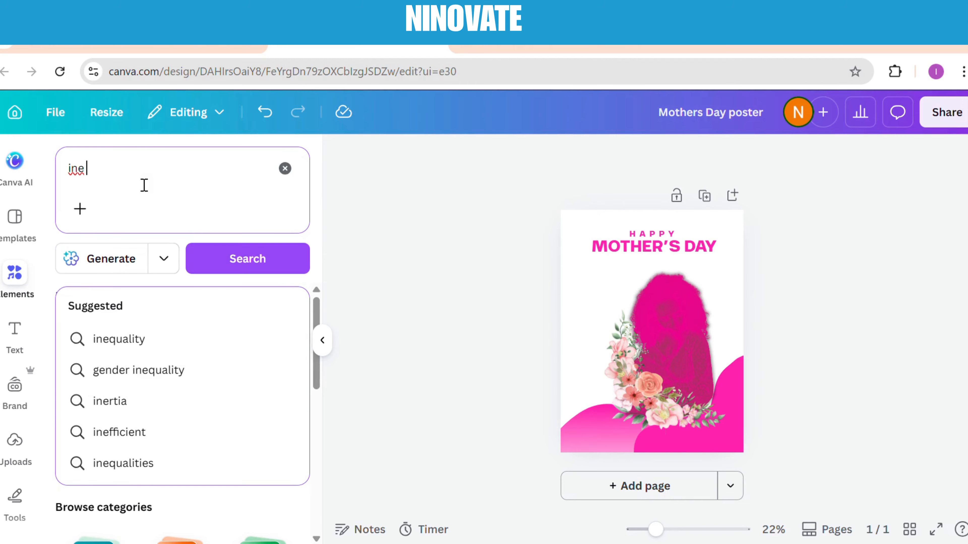
pyautogui.press('BackSpace')
pyautogui.press('BackSpace')
pyautogui.press('BackSpace')
pyautogui.write('lines')
pyautogui.press('Return')
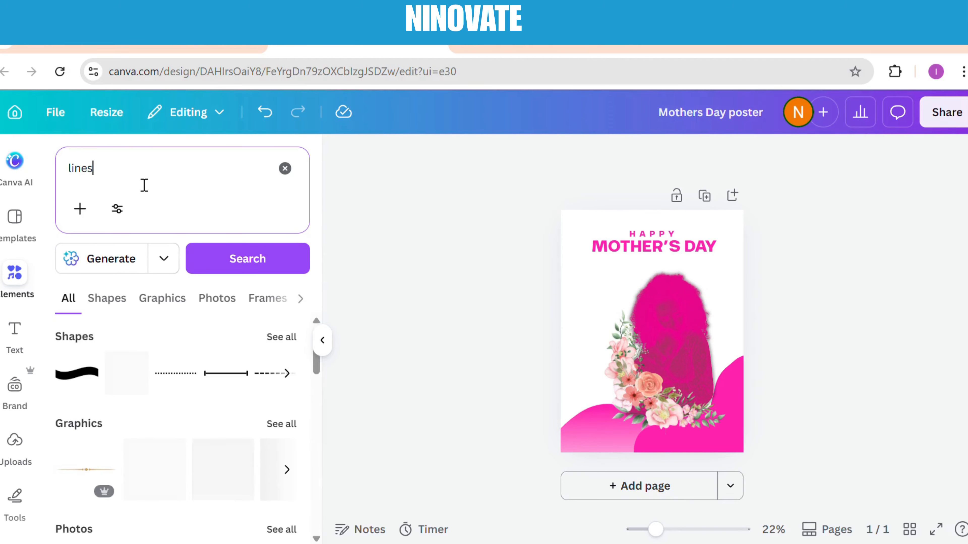
# Add the thin tapered line from the graphics results, recolor it Bright pink and place it just below MOTHER'S DAY
pyautogui.click(288, 430)
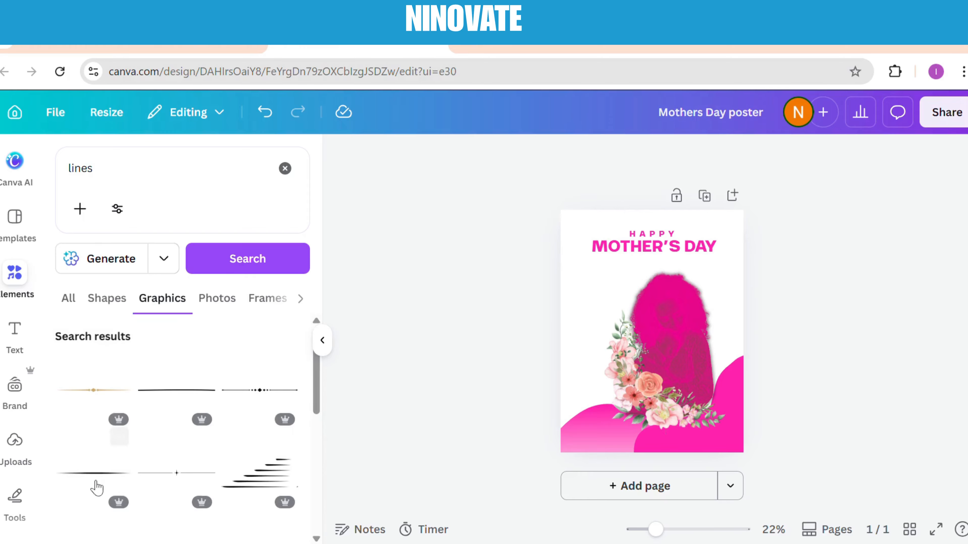
pyautogui.click(106, 478)
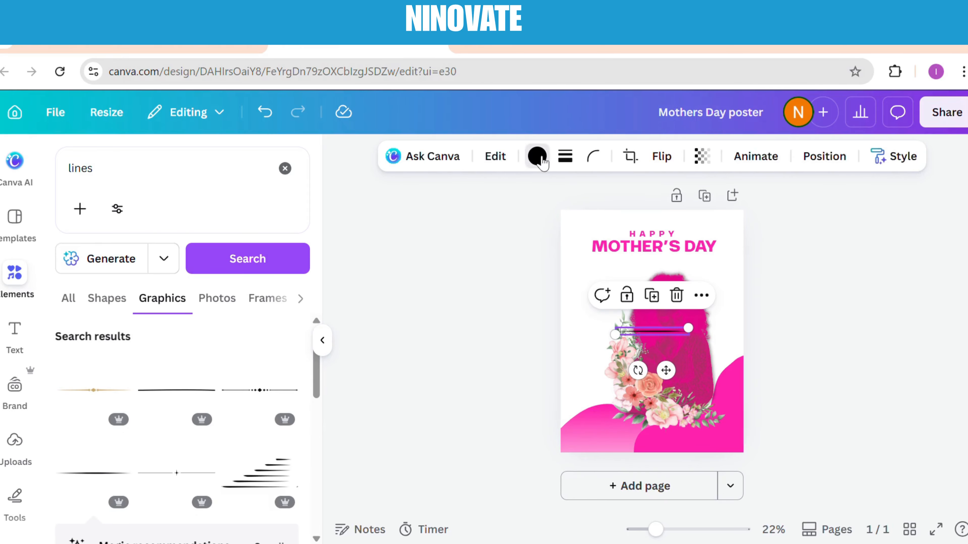
pyautogui.click(537, 156)
pyautogui.click(106, 261)
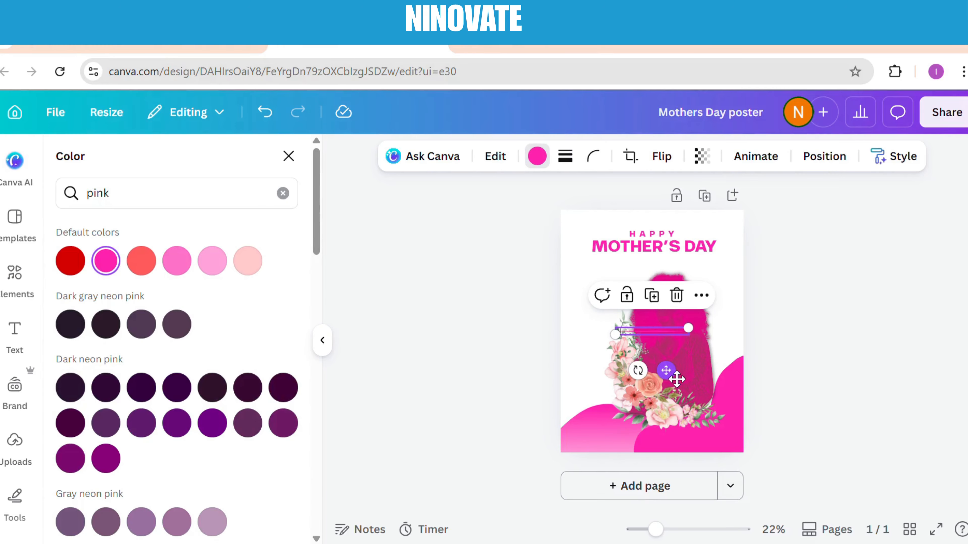
pyautogui.moveTo(666, 370); pyautogui.dragTo(676, 304)
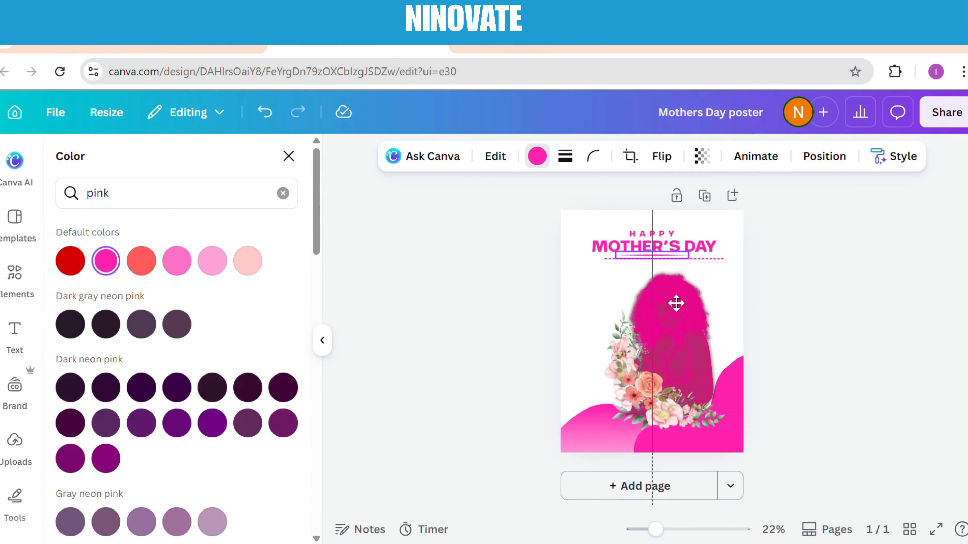
# Replace the lines search in the elements library with a search for hearts
pyautogui.click(533, 292)
pyautogui.click(109, 179)
pyautogui.press('BackSpace')
pyautogui.press('BackSpace')
pyautogui.press('BackSpace')
pyautogui.press('BackSpace')
pyautogui.press('BackSpace')
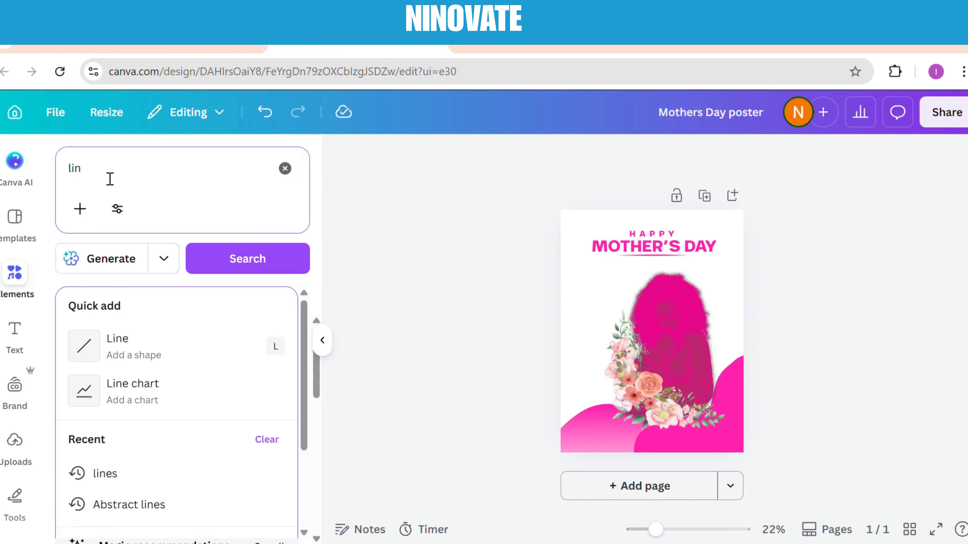
pyautogui.write('hearts')
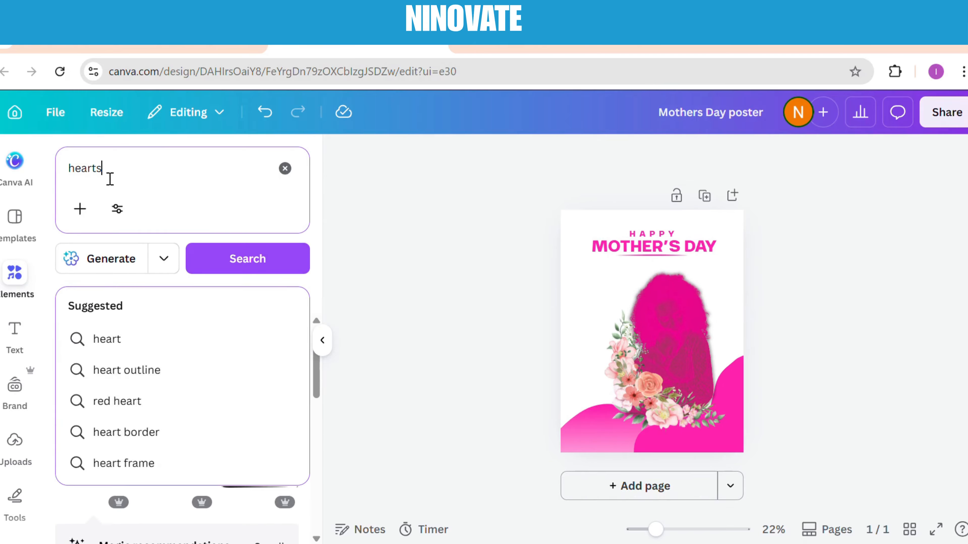
pyautogui.press('Return')
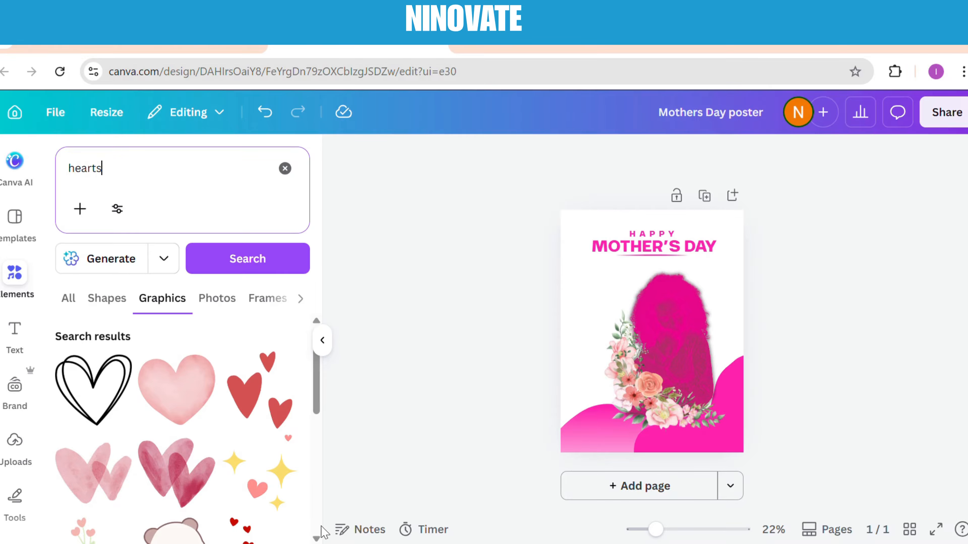
# Add the graphic of three pink outlined hearts, shrink it and place it just below the right end of MOTHER'S DAY
pyautogui.scroll(-6, 320, 534)
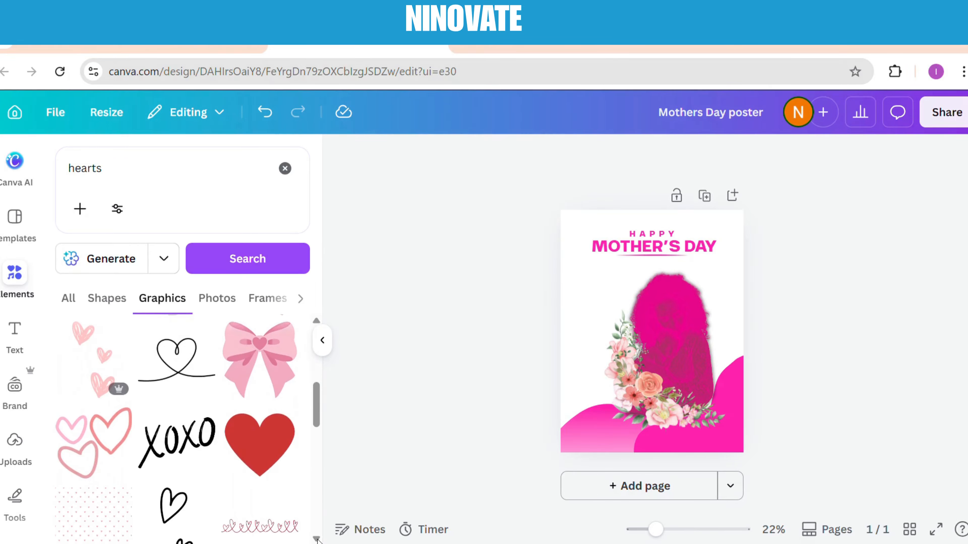
pyautogui.scroll(-8, 317, 540)
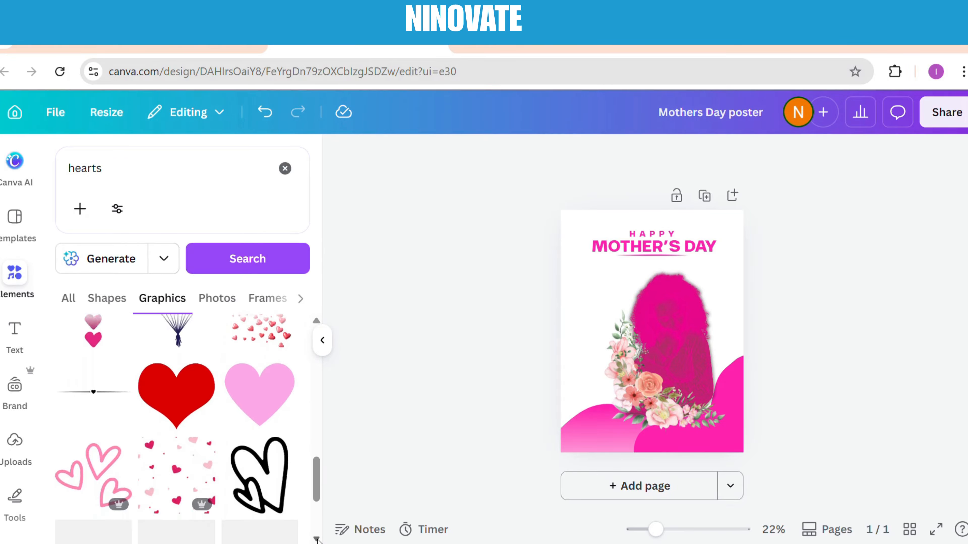
pyautogui.scroll(-3, 318, 541)
pyautogui.click(105, 372)
pyautogui.moveTo(691, 364); pyautogui.dragTo(638, 320)
pyautogui.moveTo(626, 309); pyautogui.dragTo(714, 269)
# Add body text reading "may your day be filleed with joy , love , happiness and laughter you bing into our lives"
pyautogui.click(14, 337)
pyautogui.click(176, 513)
pyautogui.write('may your day be filleed with')
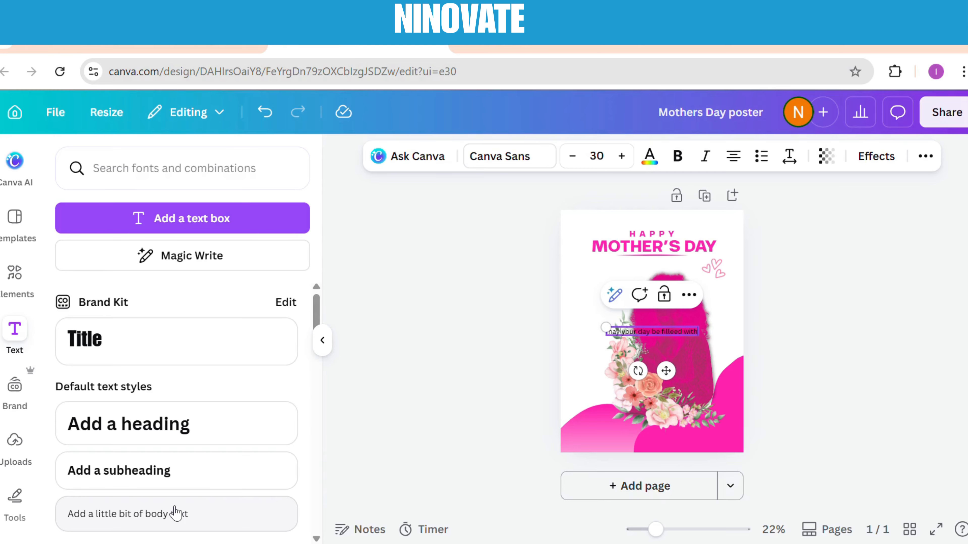
pyautogui.write('joy , lov')
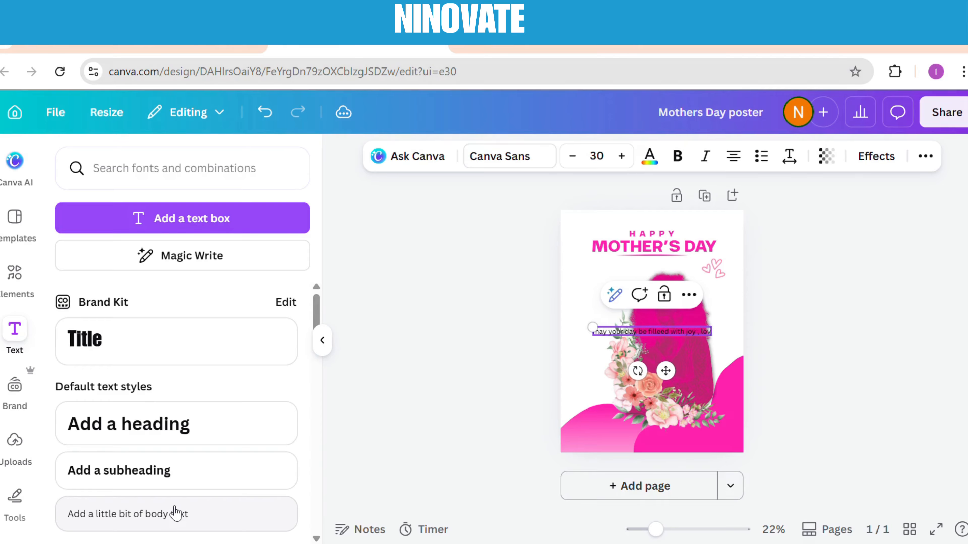
pyautogui.write('e , happine')
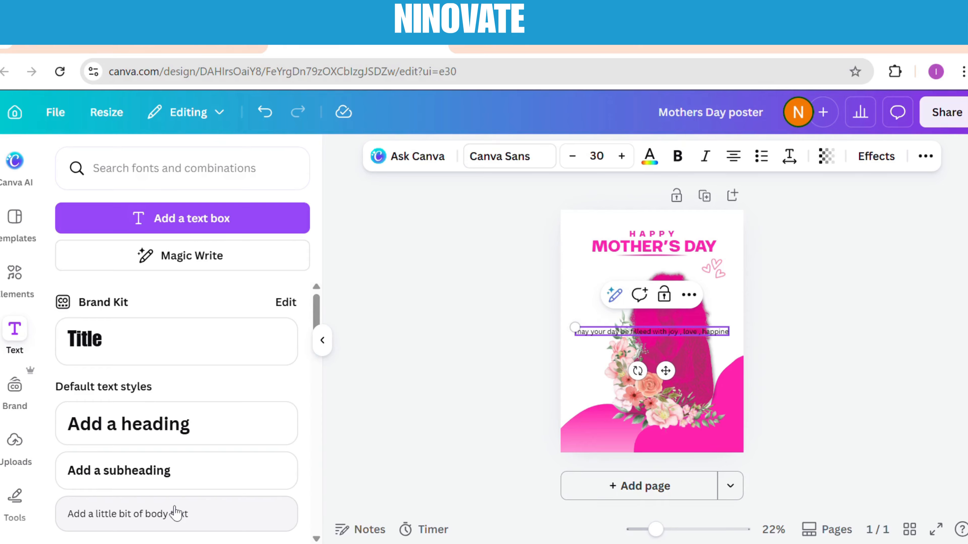
pyautogui.write('ss and laughter you bing into o')
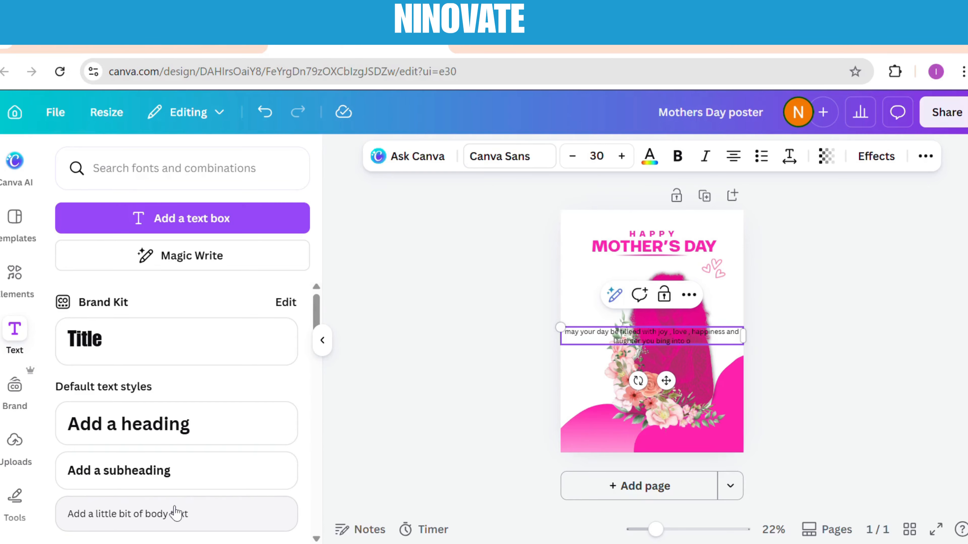
pyautogui.write('s')
pyautogui.press('Escape')
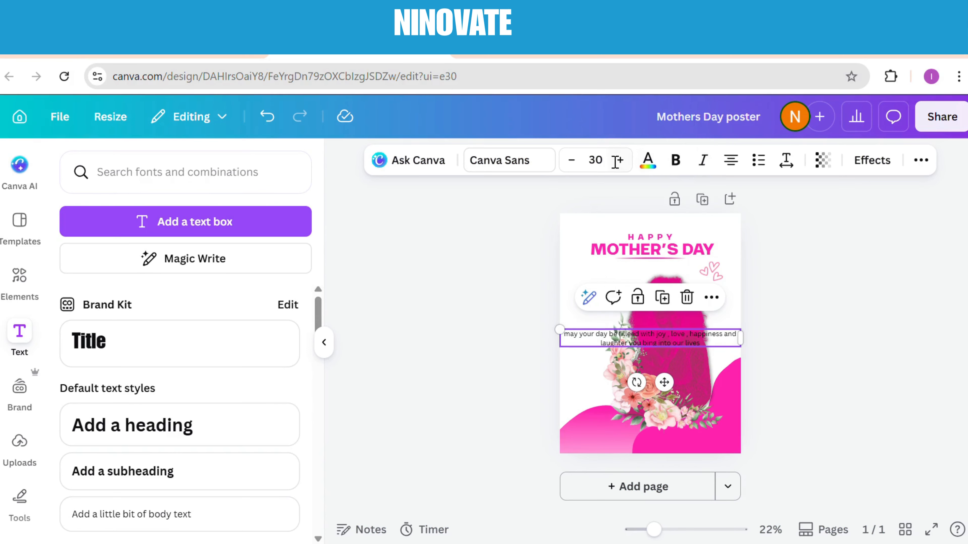
# Recolor the message text White, give it a heavy, wide font and place it over the pink shapes along the poster's bottom edge
pyautogui.click(650, 157)
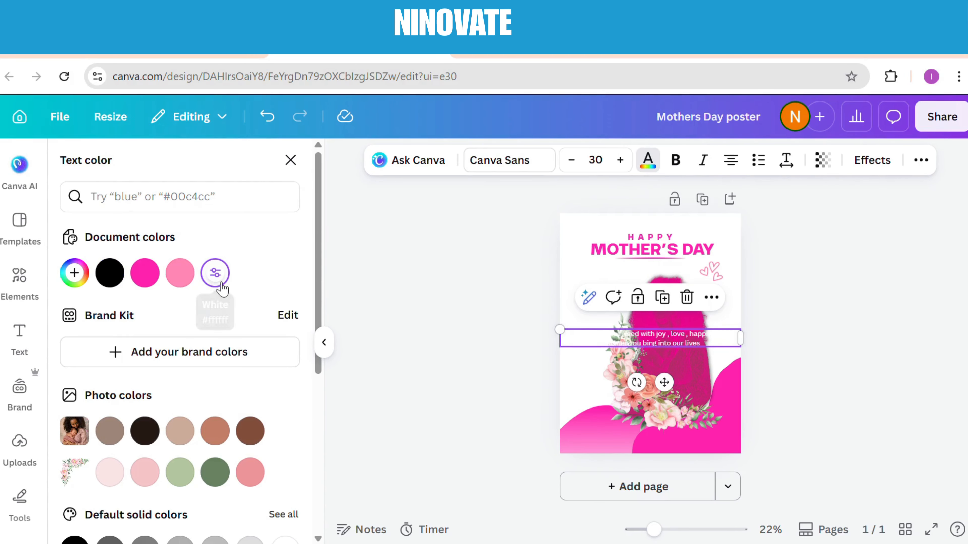
pyautogui.click(215, 273)
pyautogui.moveTo(631, 347); pyautogui.dragTo(604, 434)
pyautogui.click(508, 160)
pyautogui.moveTo(604, 433); pyautogui.dragTo(625, 436)
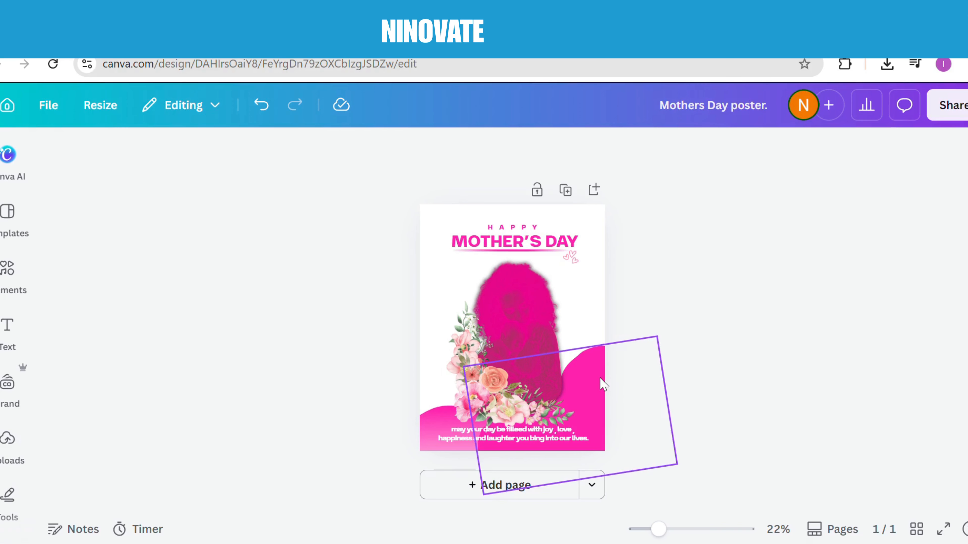
# Apply a Glow shadow to the pink blob in the poster's lower-right corner
pyautogui.click(353, 150)
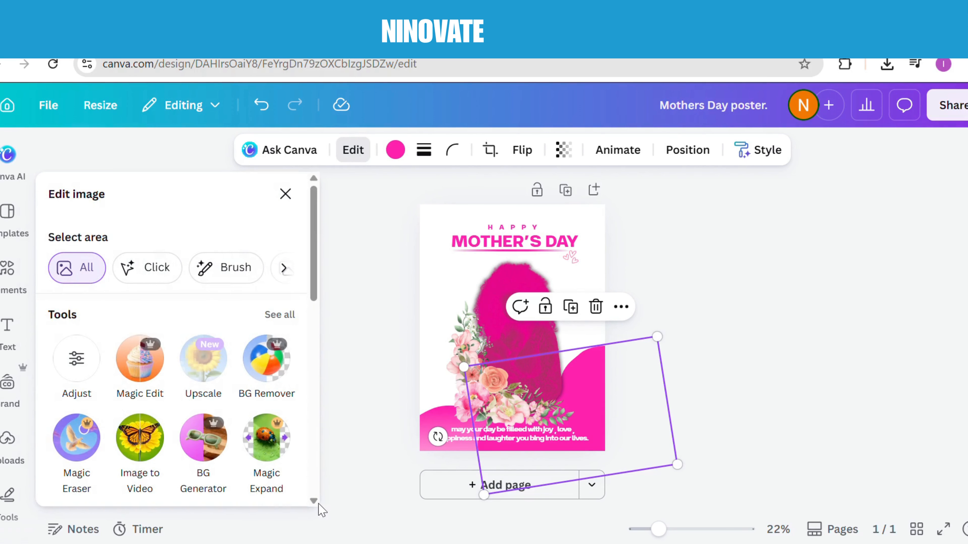
pyautogui.scroll(-2, 314, 503)
pyautogui.scroll(-5, 314, 503)
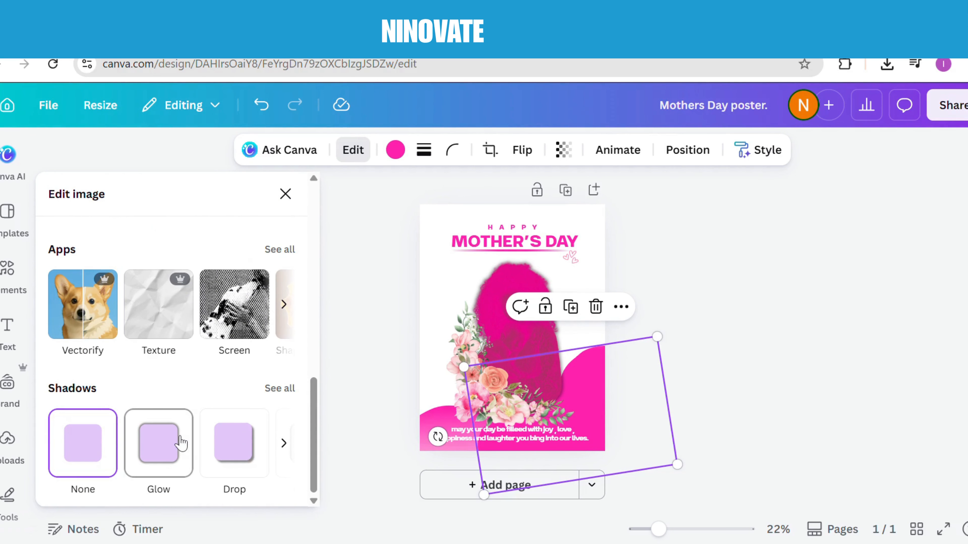
pyautogui.click(180, 442)
pyautogui.click(353, 329)
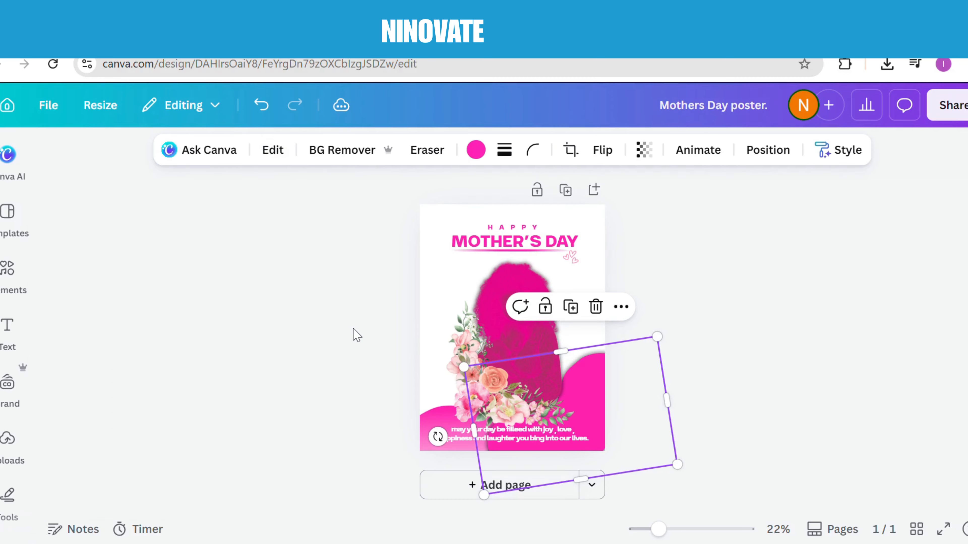
# Apply a Glow shadow to the gradient wave shape in the poster's lower-left corner
pyautogui.click(428, 417)
pyautogui.click(352, 152)
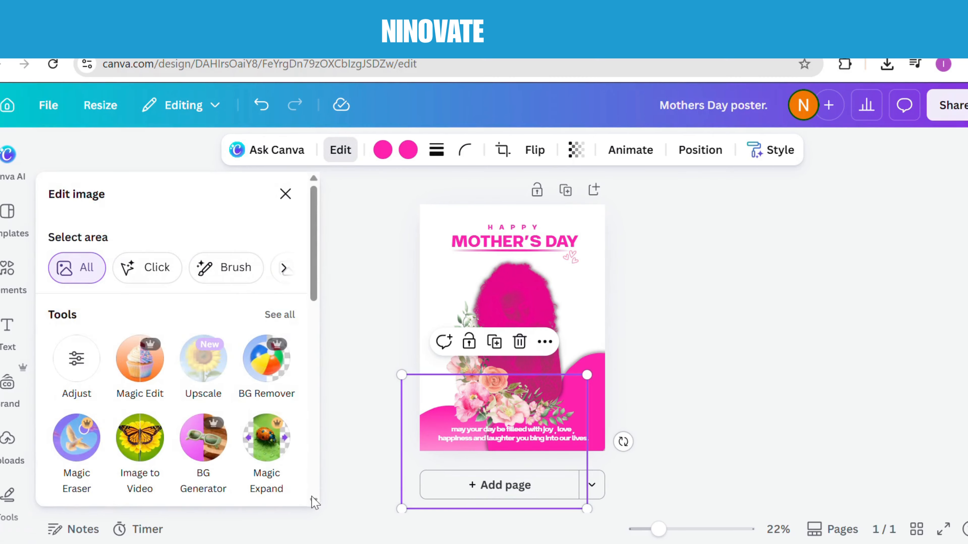
pyautogui.scroll(-5, 313, 502)
pyautogui.scroll(-2, 313, 503)
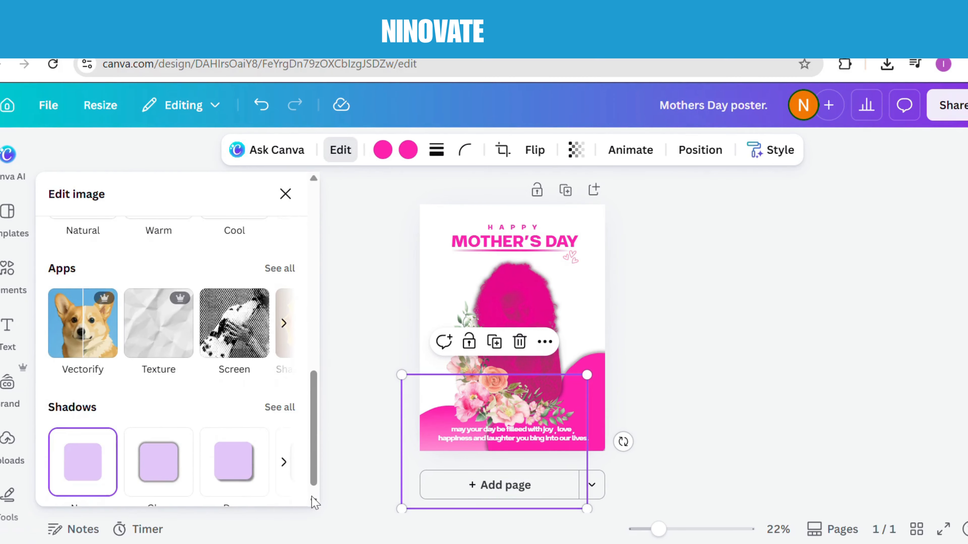
pyautogui.click(158, 449)
pyautogui.click(361, 265)
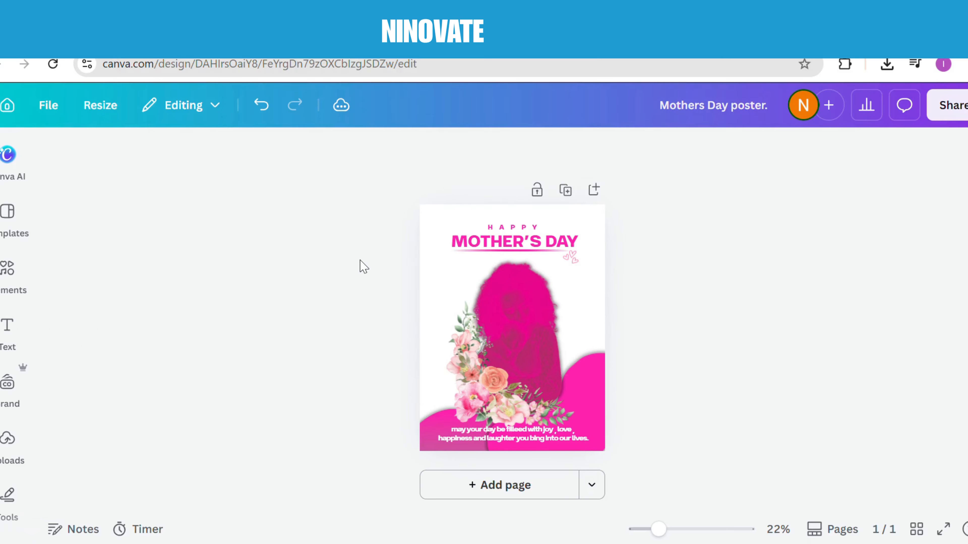